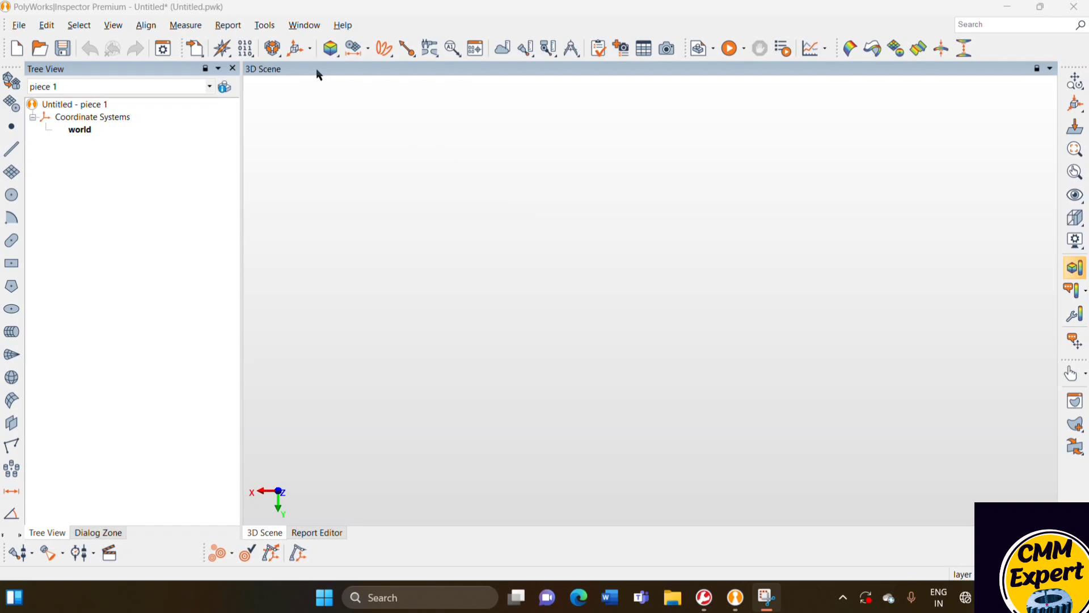
Import the CAD model Flange Pipe.STEP from the flange-pipe-12.snapshot.7 folder
click(199, 55)
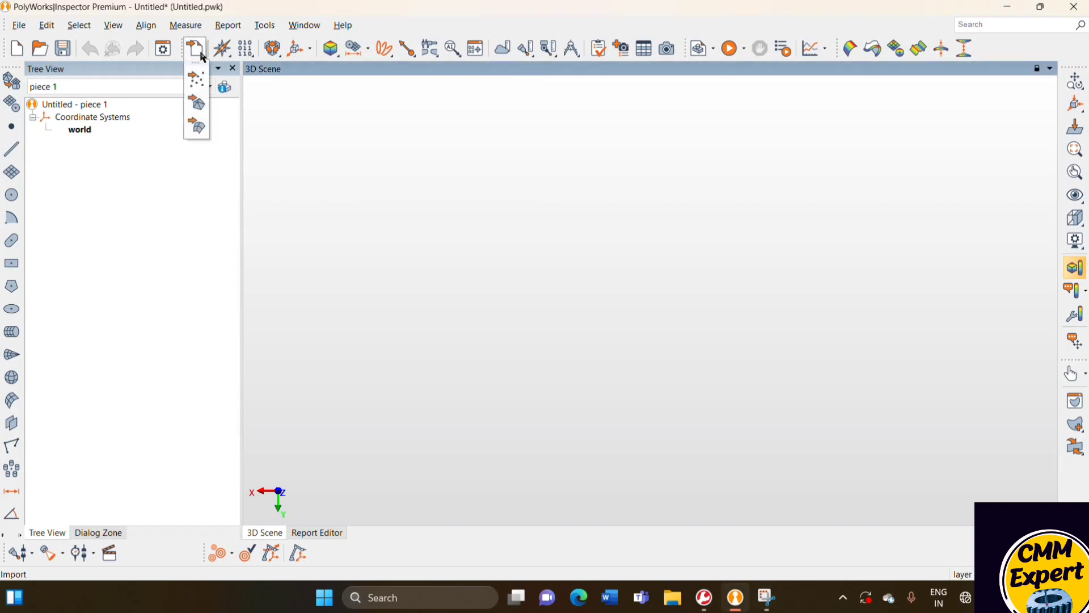
click(196, 134)
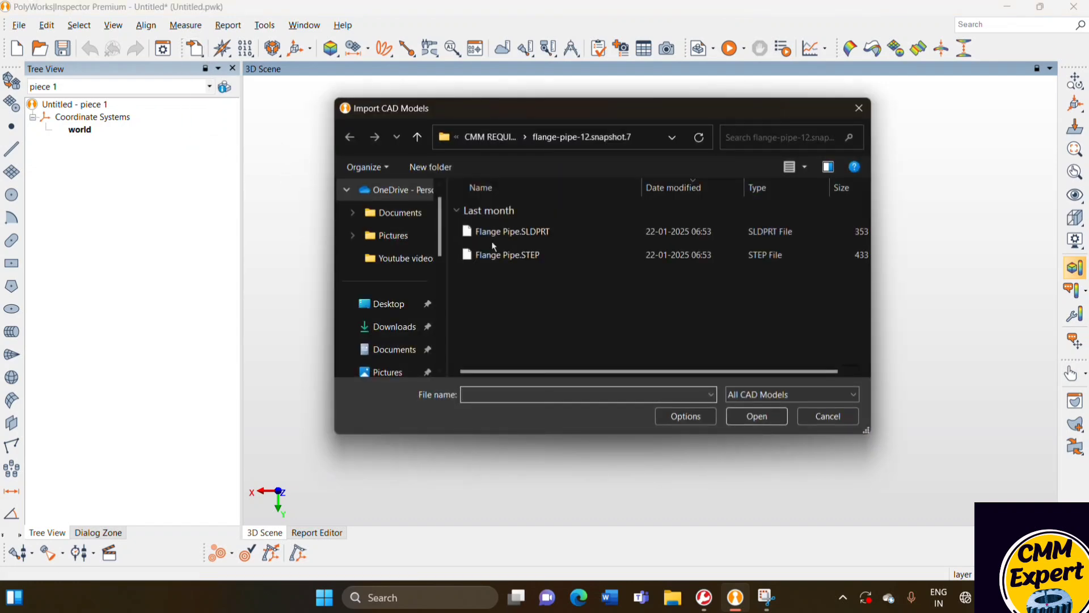
click(527, 258)
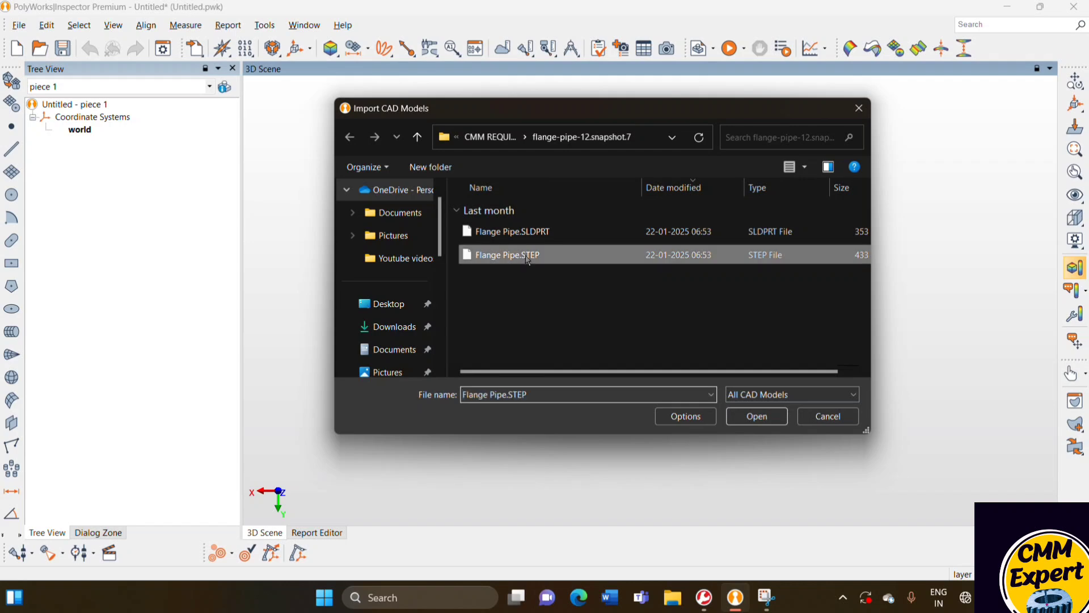
click(767, 423)
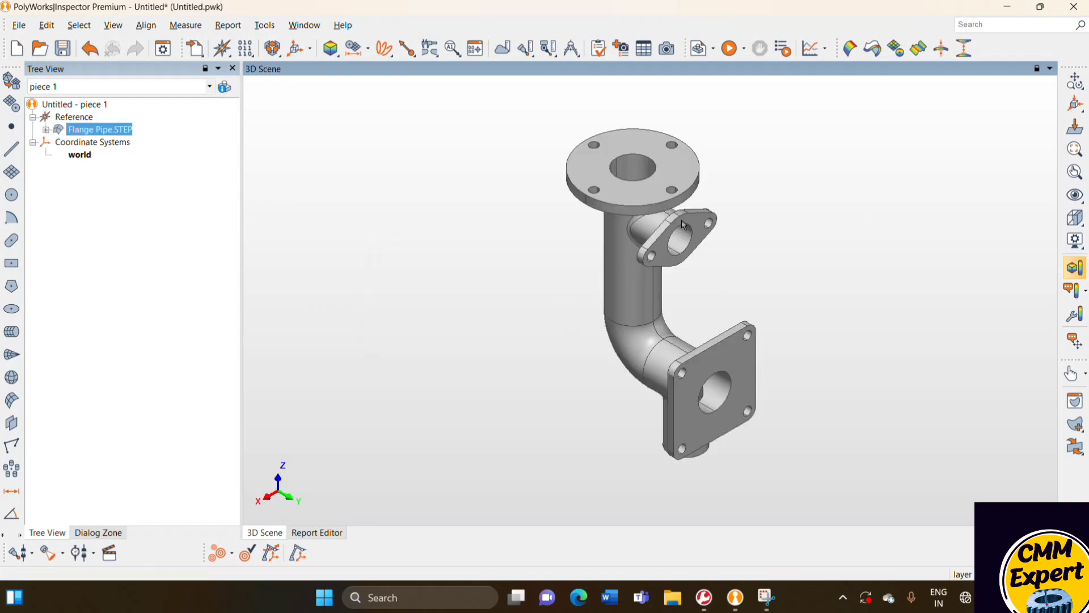
Create a plane feature by picking the round flange's flat face on the CAD model, viewed along the Z axis
drag(682, 220, 693, 258)
middle_drag(659, 233, 656, 290)
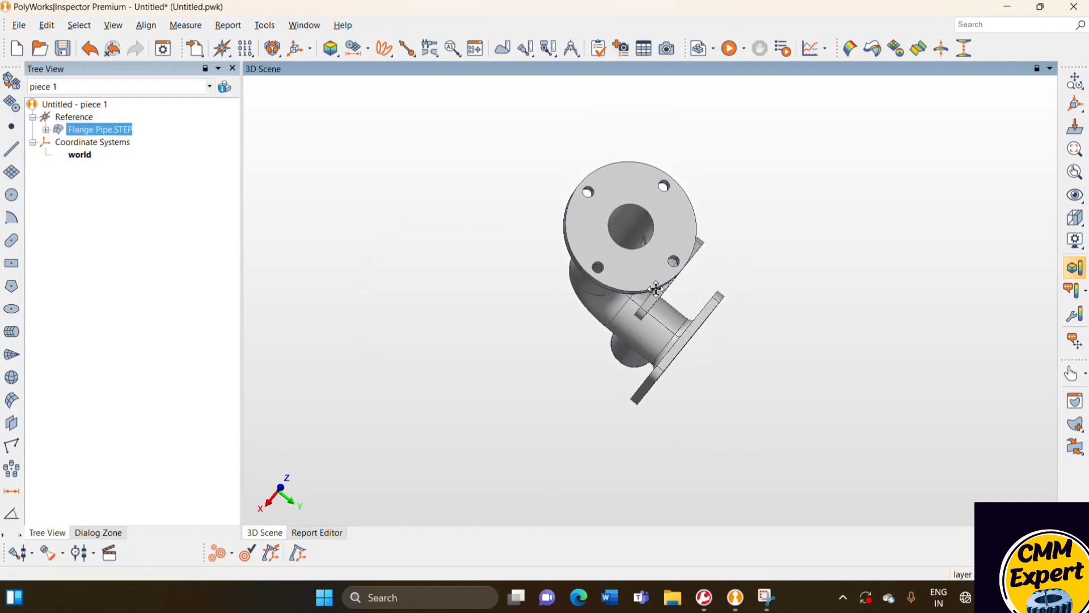
drag(655, 289, 577, 368)
click(277, 479)
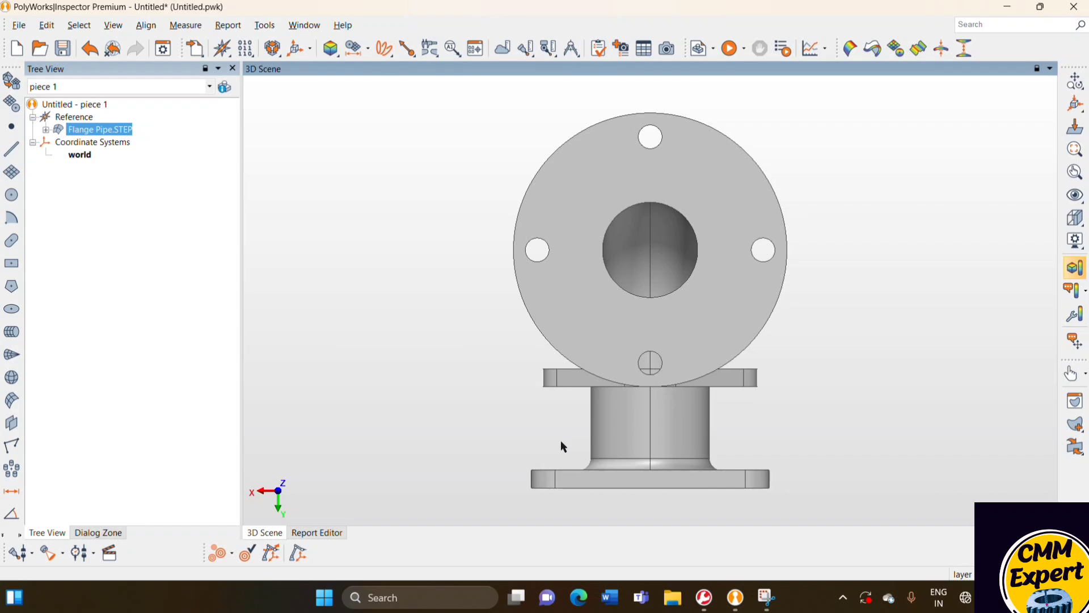
click(15, 107)
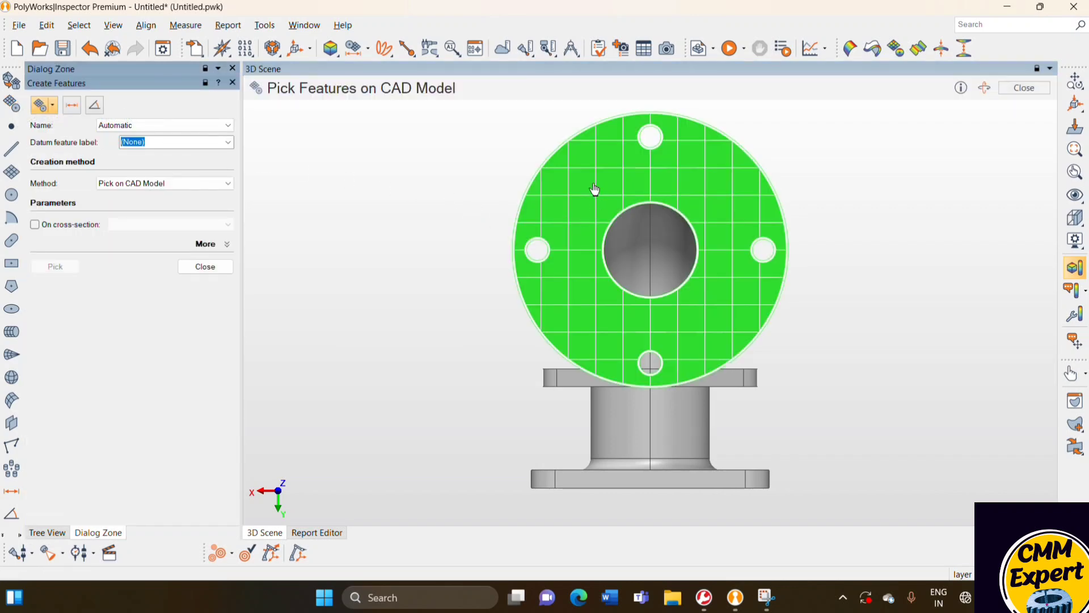
click(626, 222)
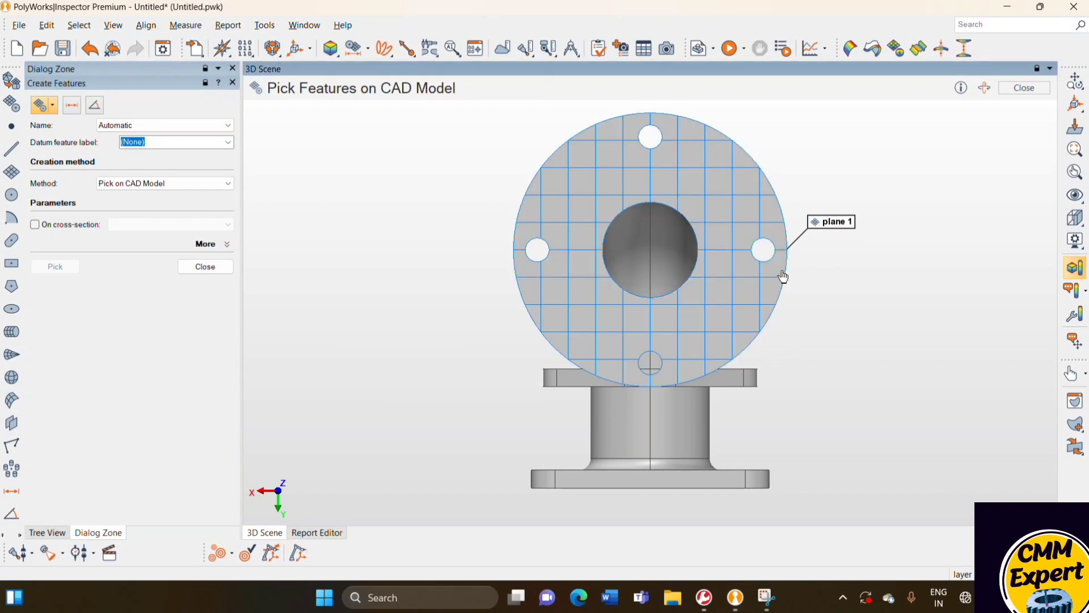
Pick the edge of the round flange's bolt hole on the negative X side as a circle feature
key(space)
scroll(764, 266, up, 5)
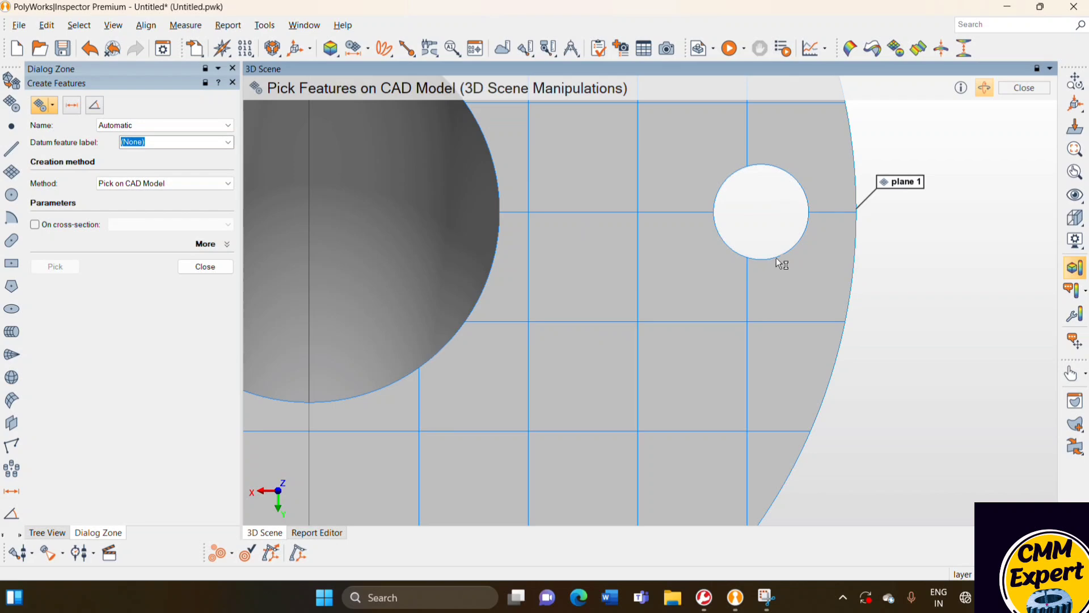
mouse_move(776, 259)
mouse_down()
mouse_move(786, 278)
mouse_move(779, 259)
mouse_up()
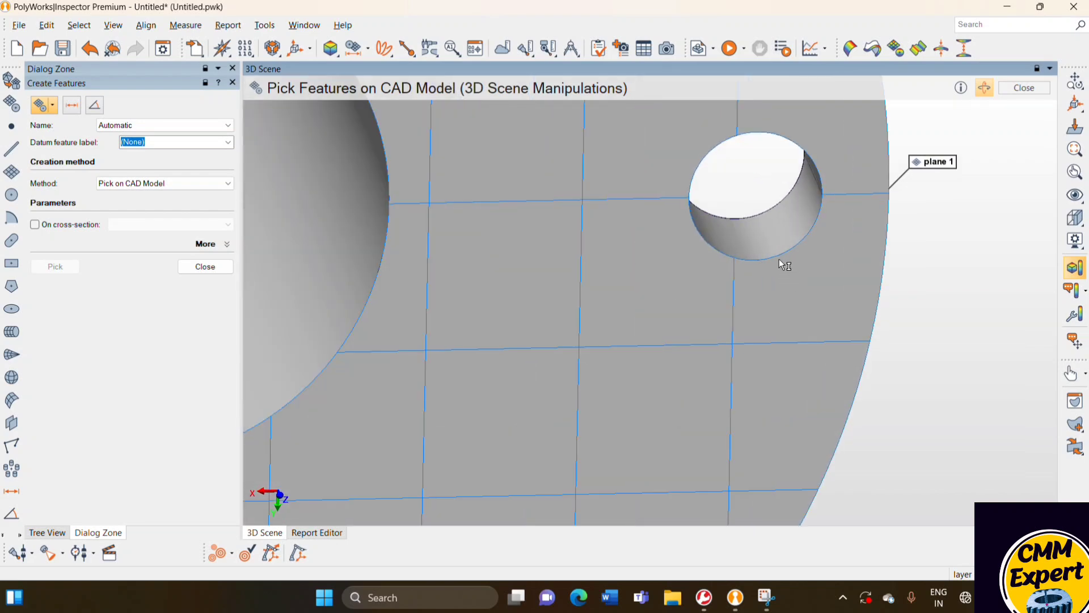
key(space)
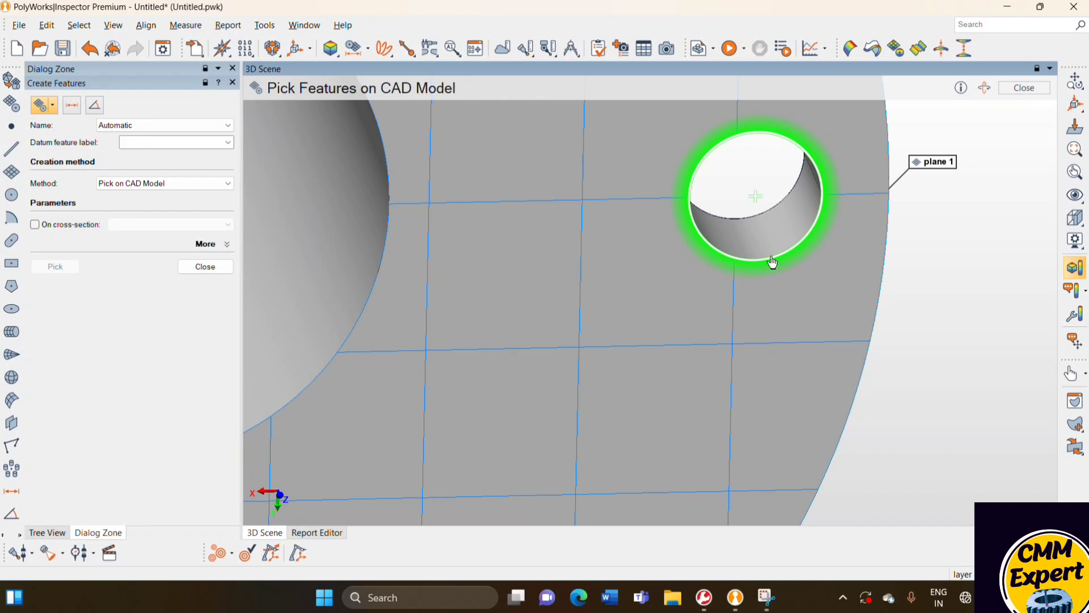
click(771, 262)
Pick the edge of the opposite bolt hole, on the positive X side of the round flange, as a second circle feature
key(space)
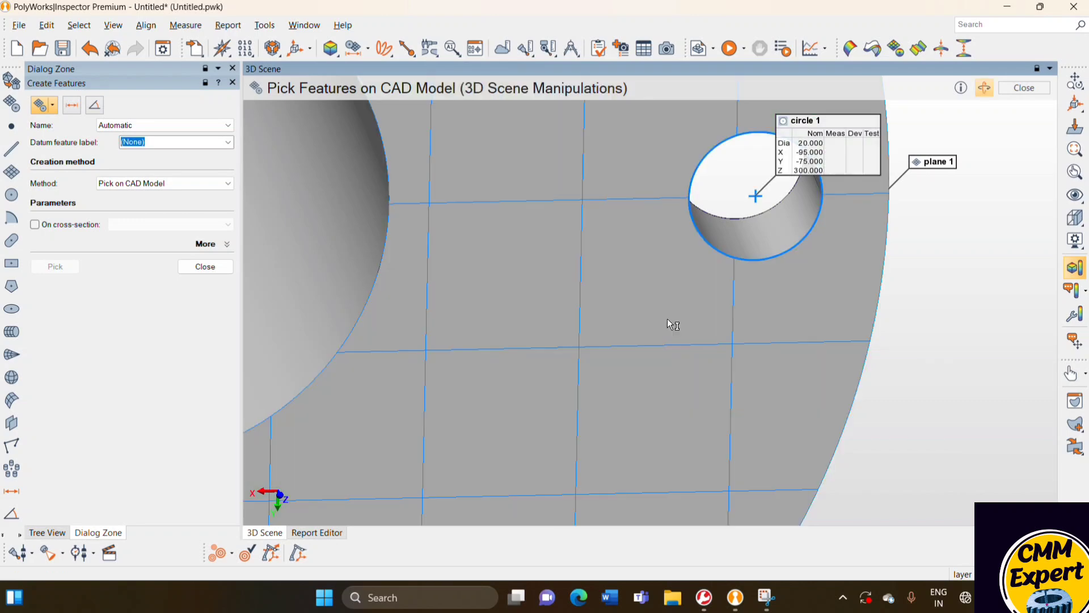
scroll(663, 319, down, 5)
middle_drag(492, 300, 604, 341)
scroll(473, 357, up, 5)
scroll(474, 357, up, 3)
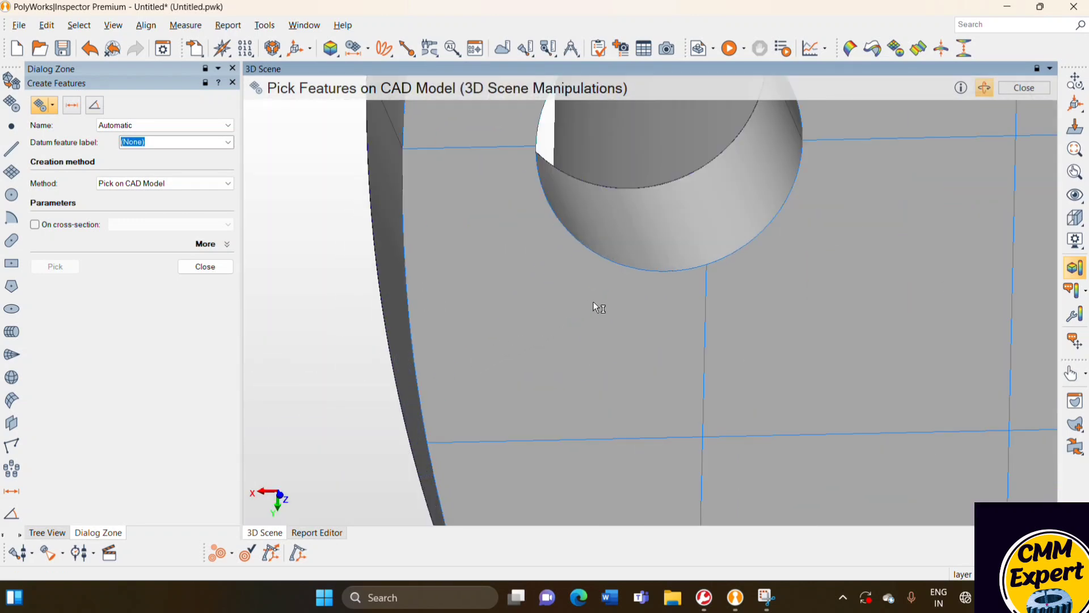
key(space)
click(679, 277)
key(space)
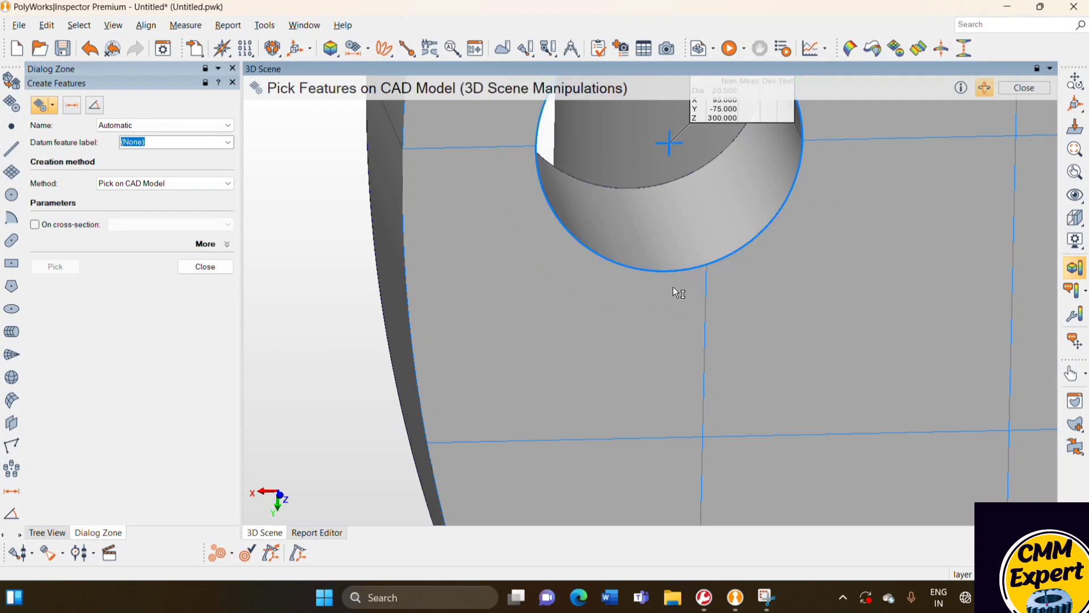
scroll(677, 303, down, 7)
middle_drag(788, 306, 682, 305)
drag(683, 305, 699, 270)
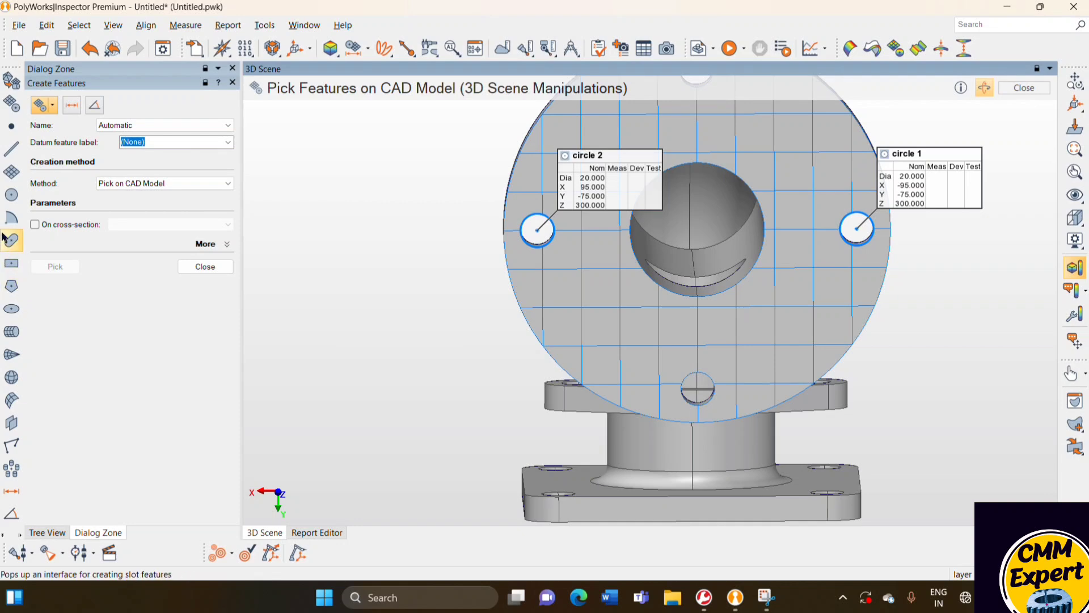
click(7, 153)
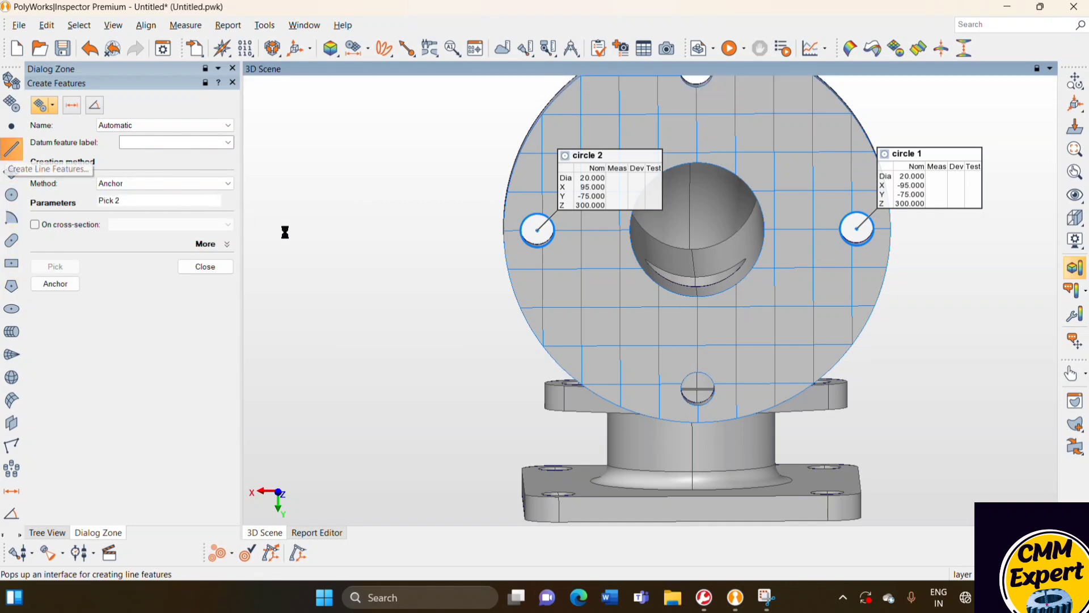
click(130, 183)
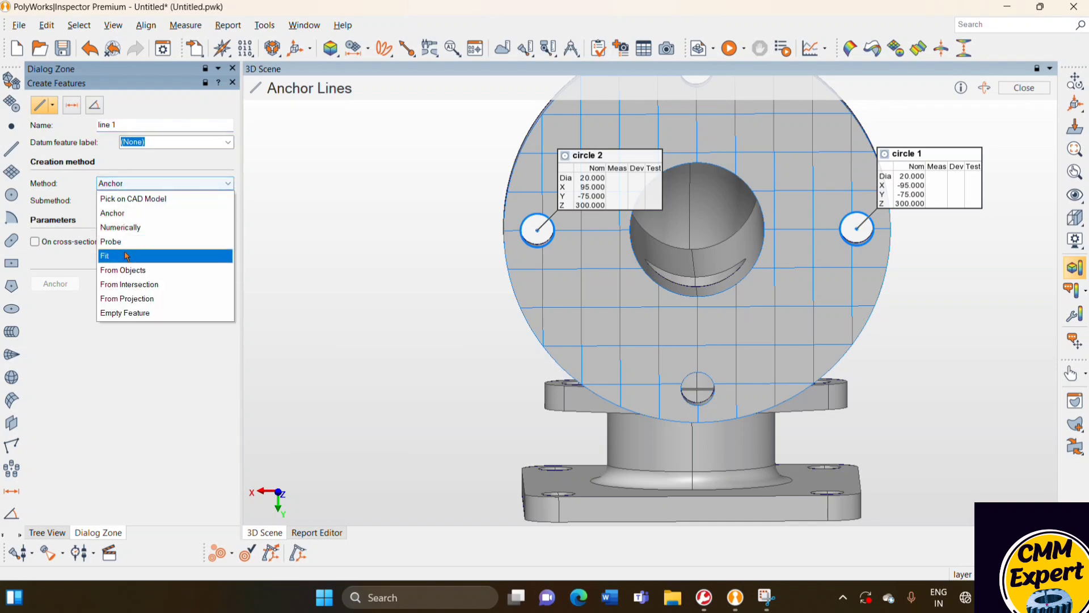
click(125, 270)
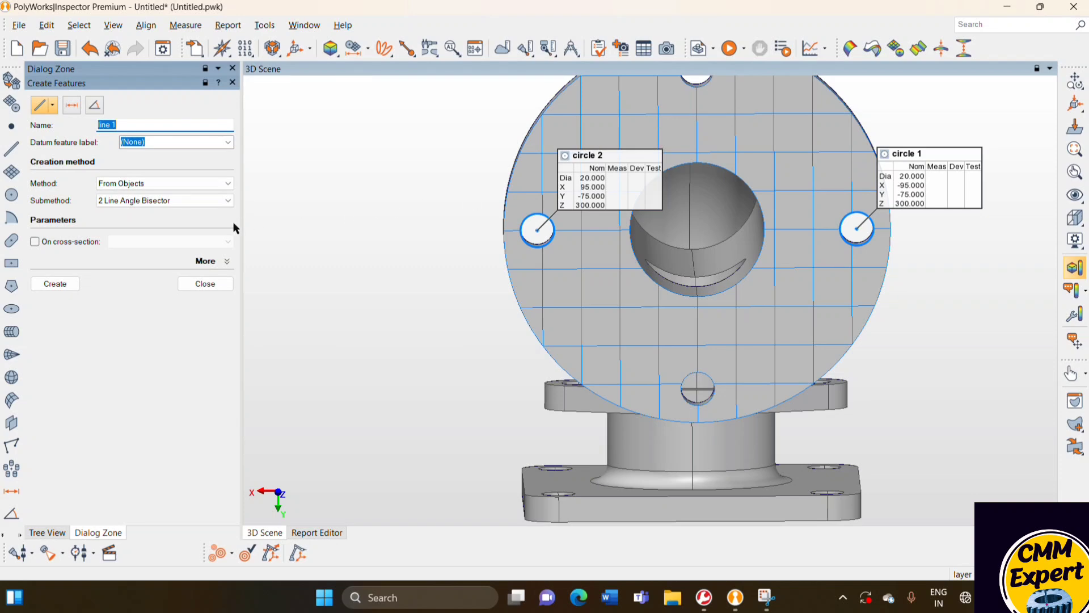
click(626, 193)
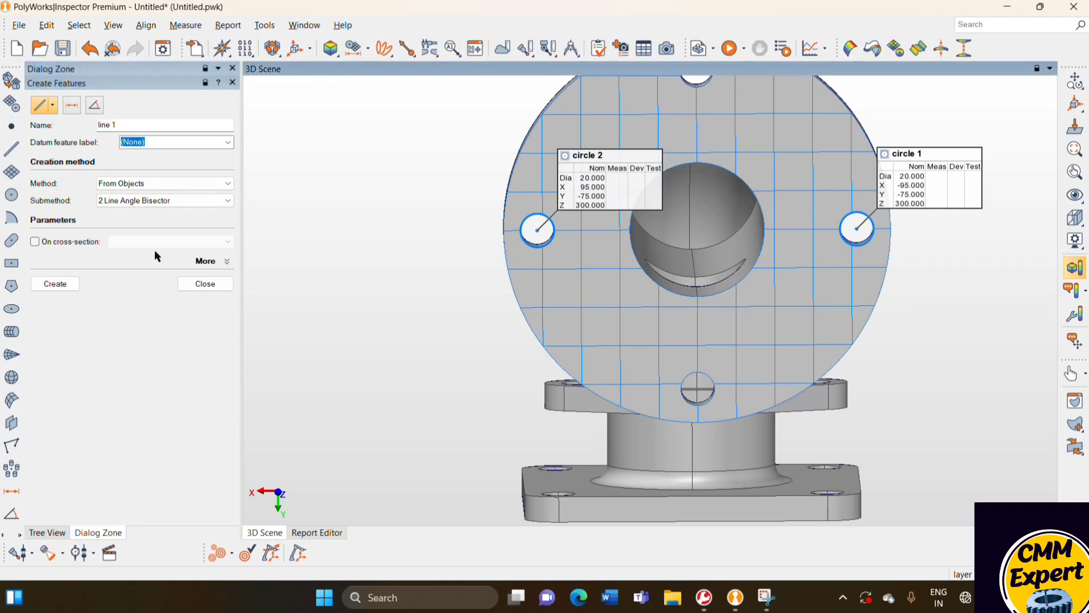
click(218, 284)
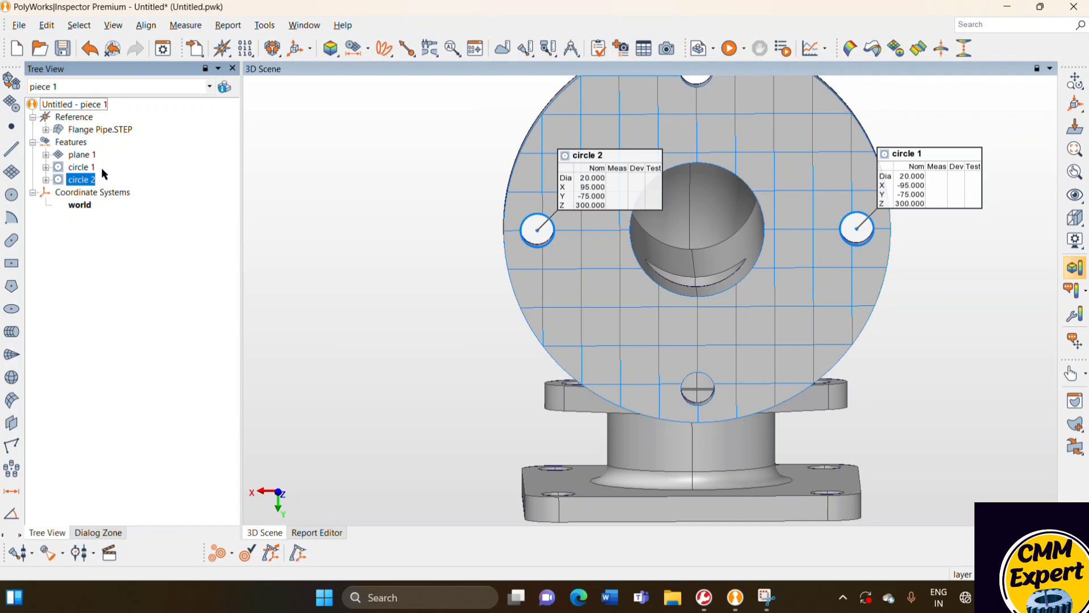
Create a line through circle 1 and circle 2 using the From Objects method with the Center Points submethod
drag(102, 169, 80, 179)
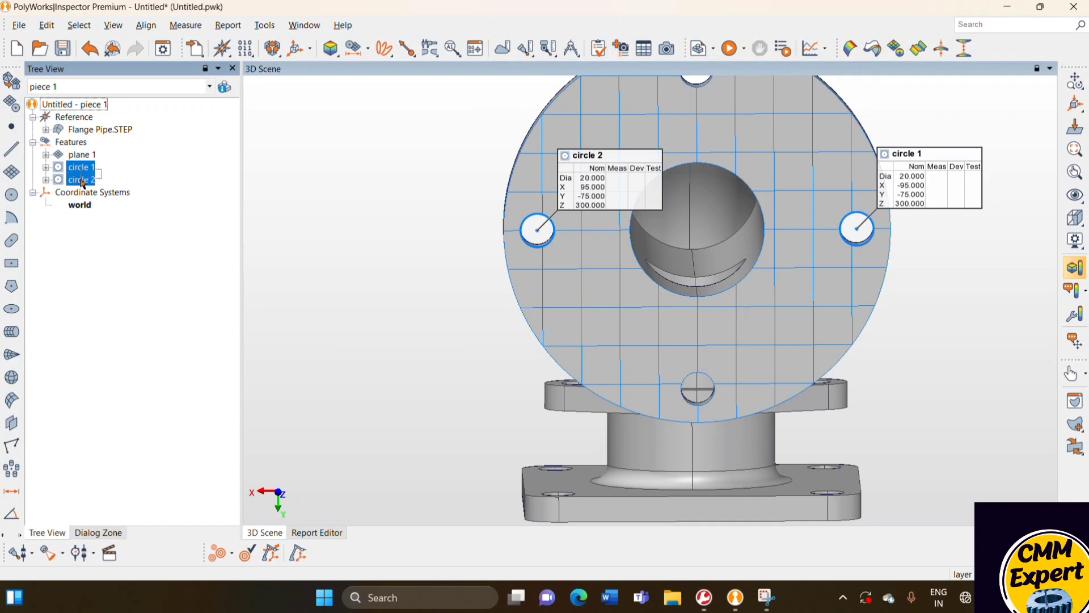
click(10, 150)
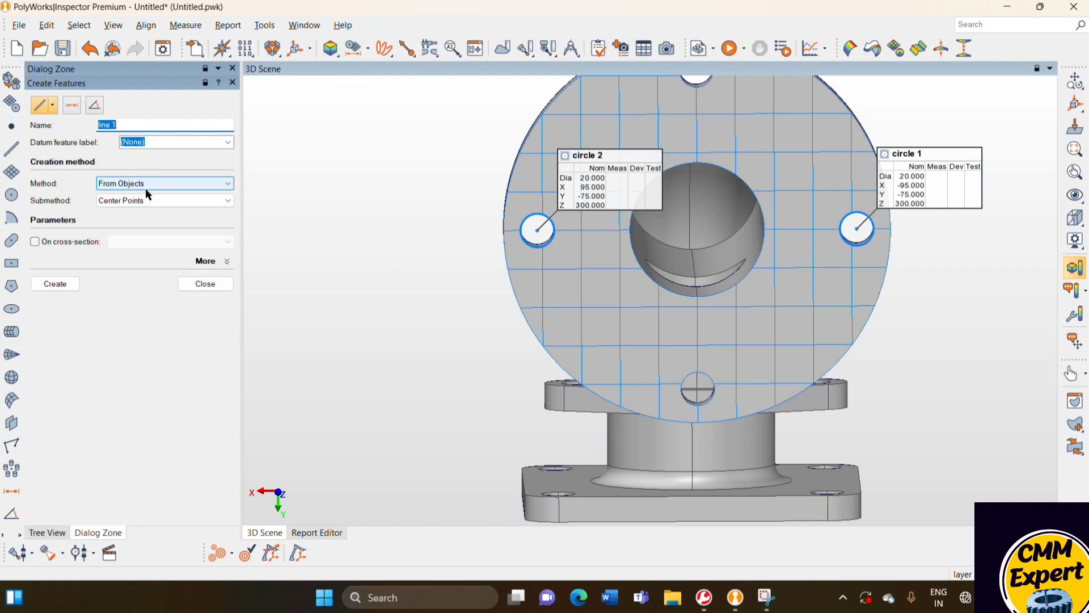
click(52, 284)
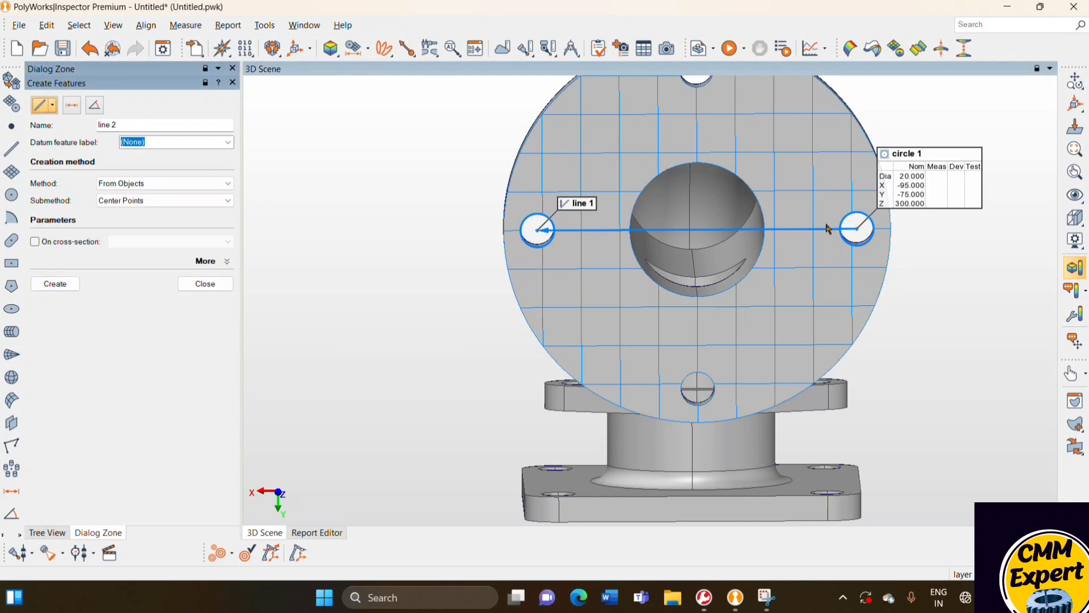
click(209, 283)
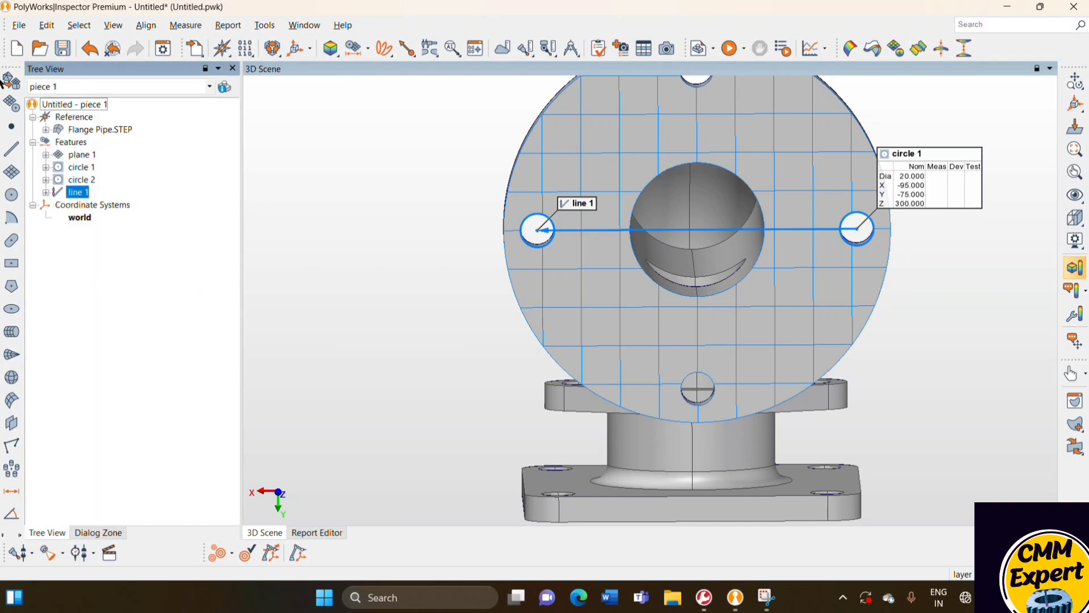
Create a circle feature by picking the edge of the round flange's central bore on the CAD model
click(13, 104)
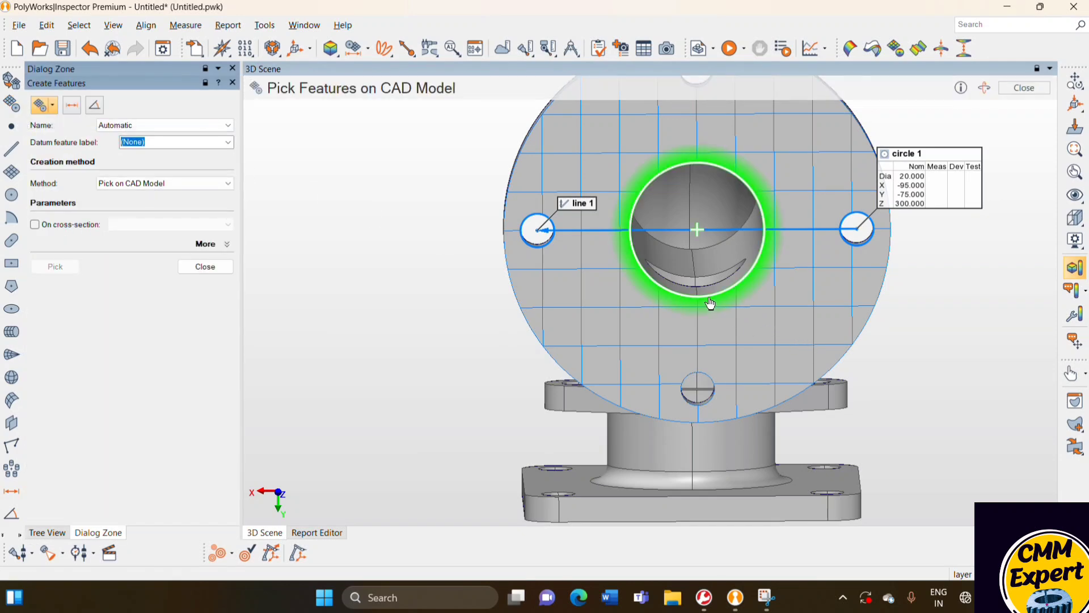
click(709, 303)
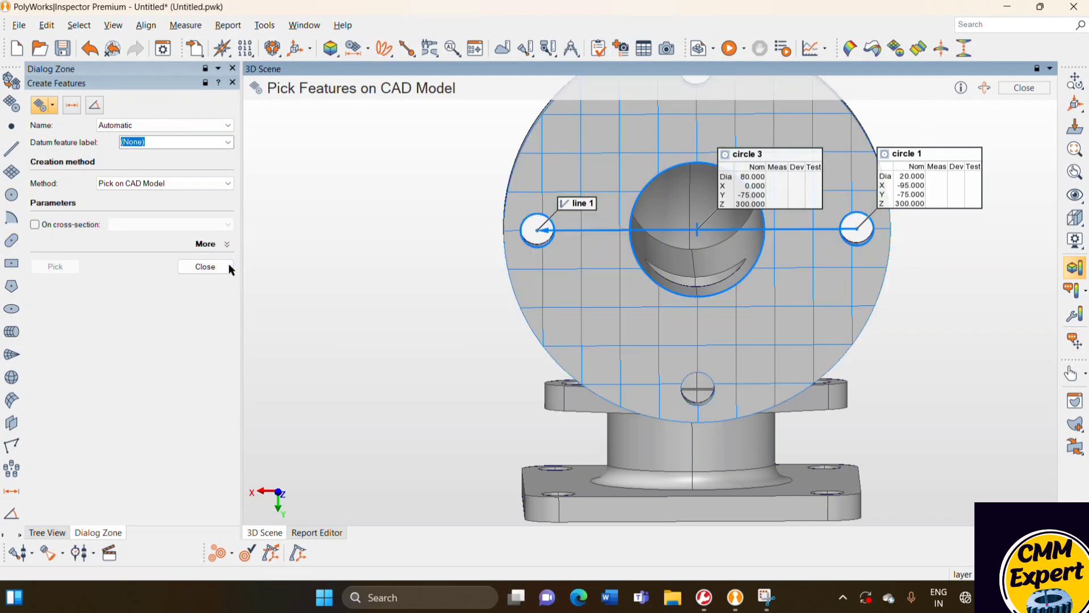
click(213, 271)
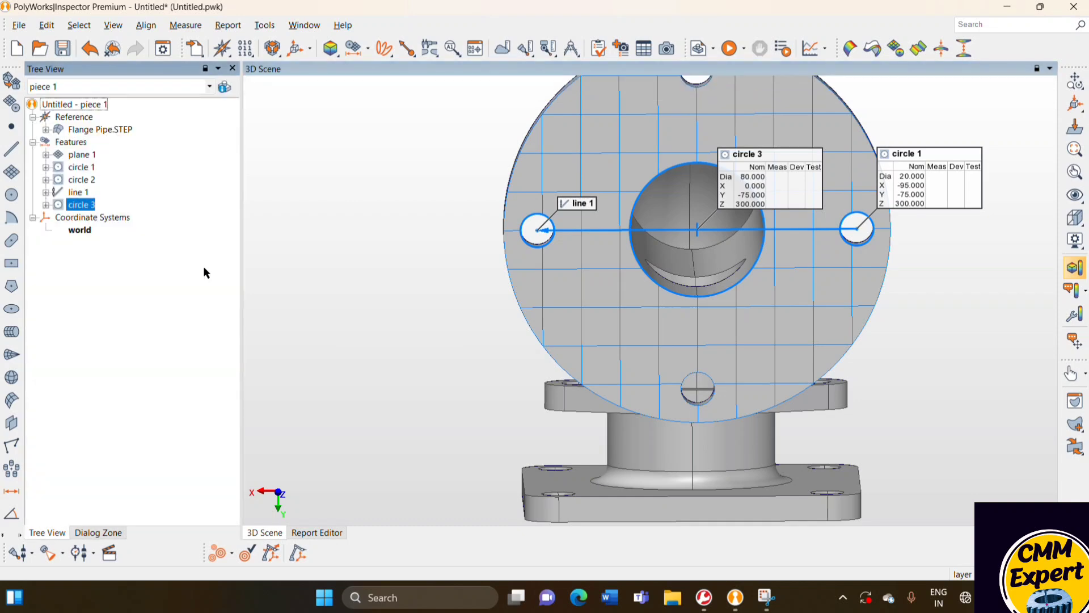
Select all features from plane 1 to circle 3 and set the probing device to PolyWorks Virtual Probe
shift+click(84, 155)
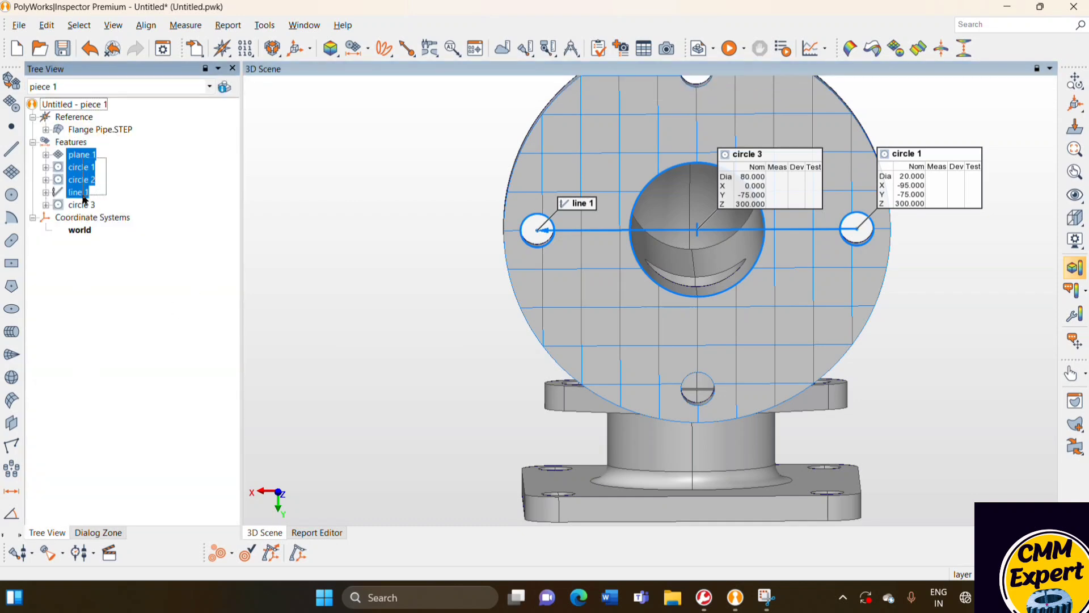
right_click(82, 204)
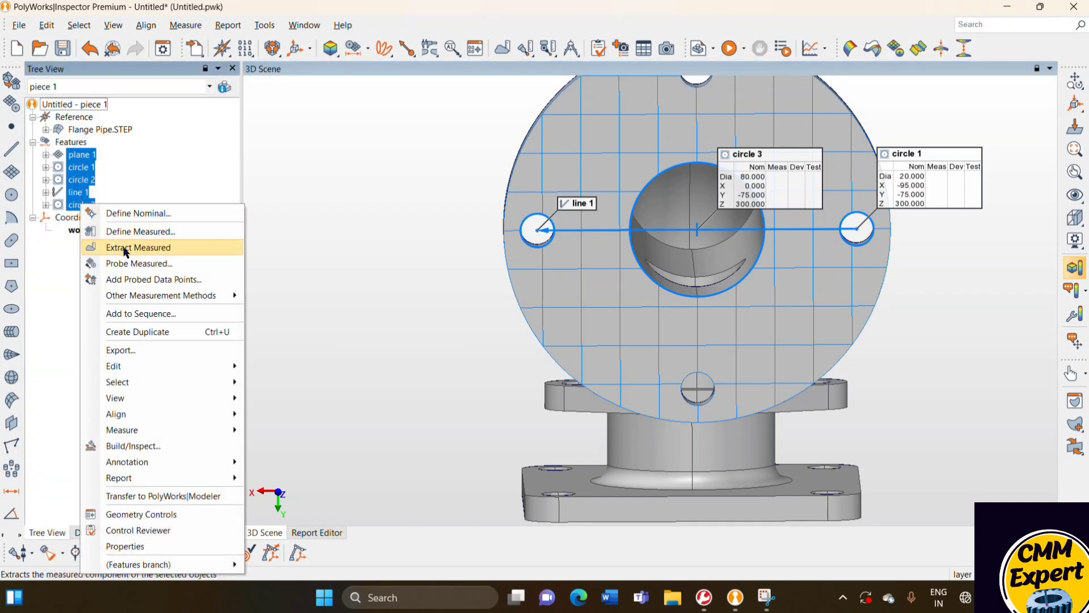
click(33, 553)
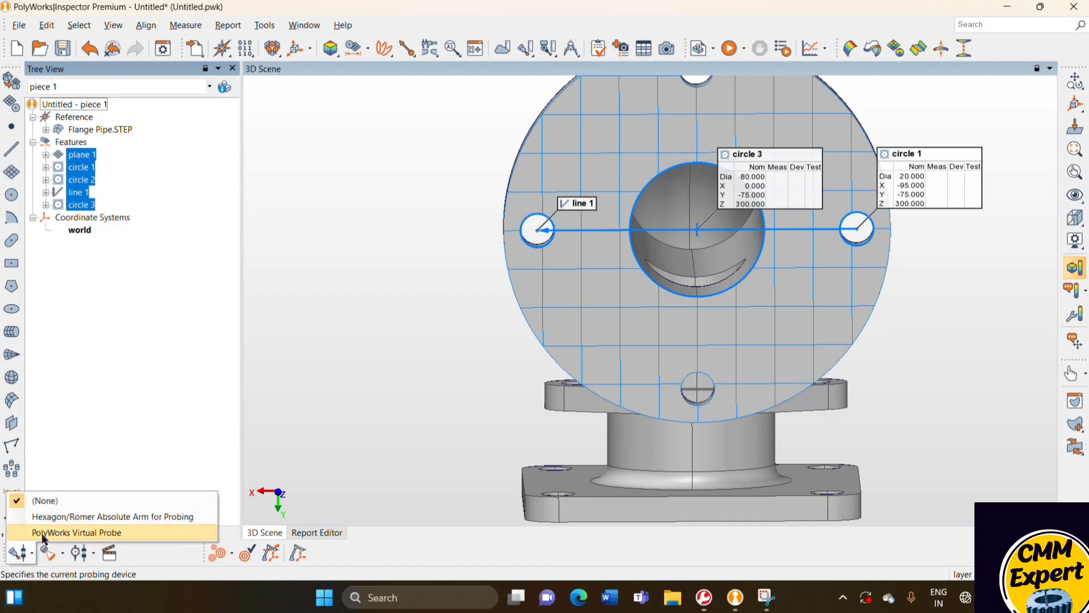
click(42, 536)
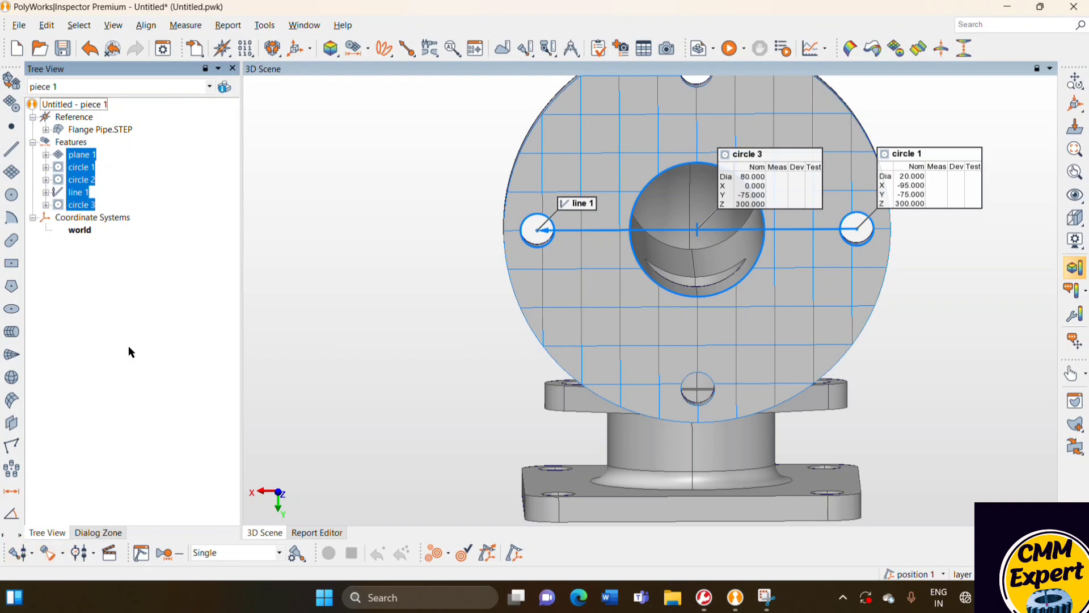
Start probing the measured components of the selected features and take seven points spread across the round flange face for plane 1
right_click(70, 163)
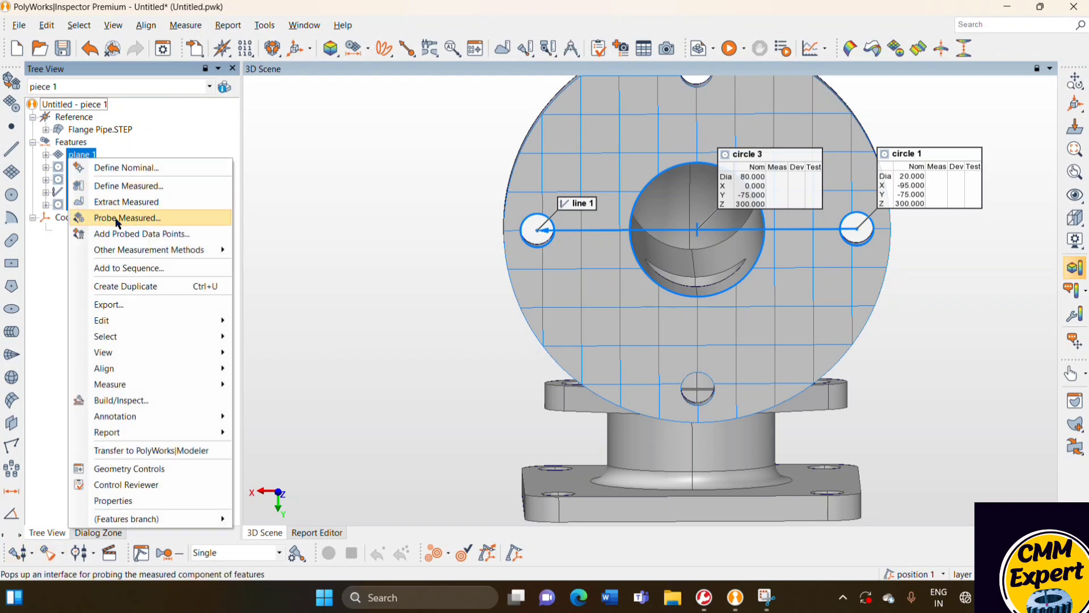
click(121, 218)
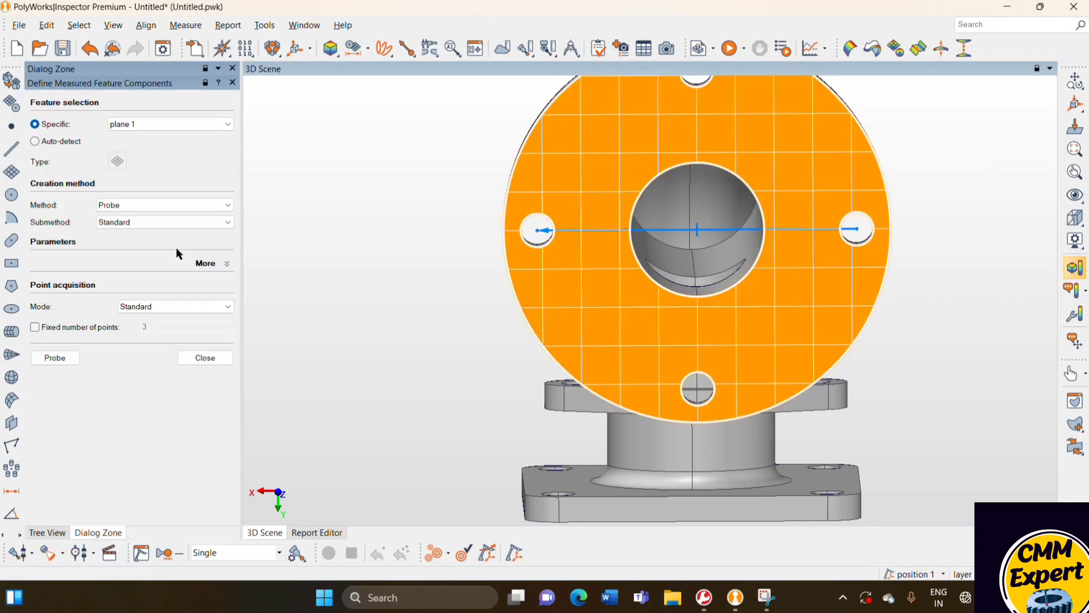
click(54, 357)
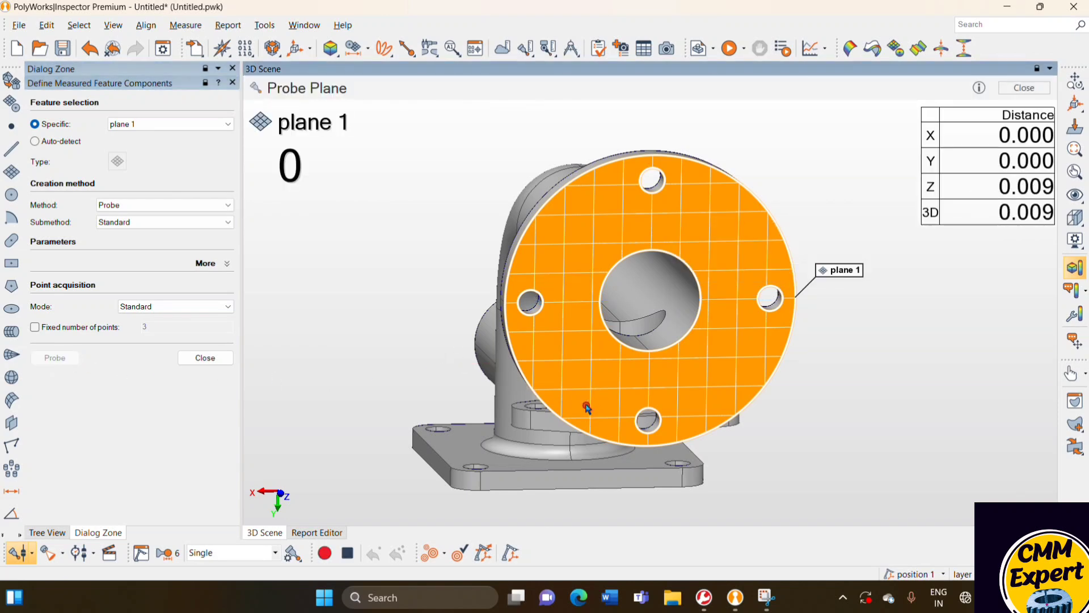
key(super+shift+s)
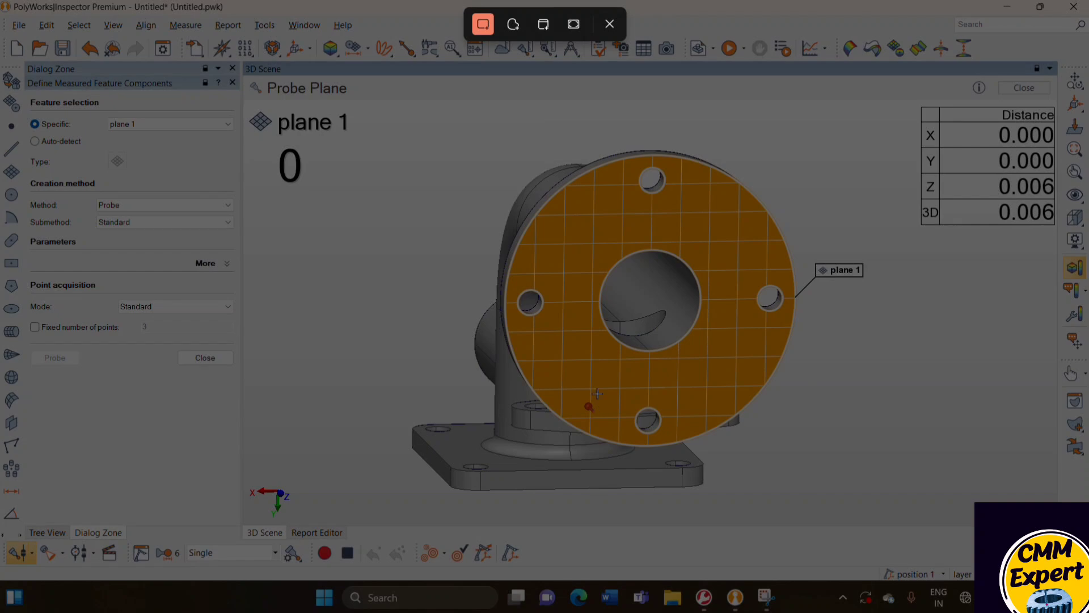
key(Escape)
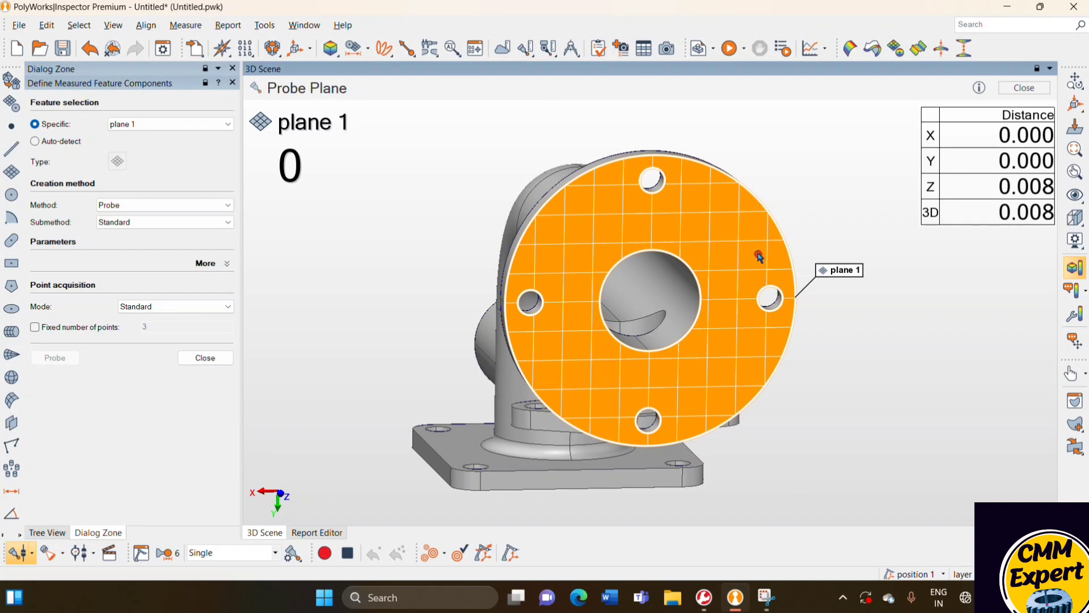
key(Num_Lock)
click(725, 230)
click(575, 208)
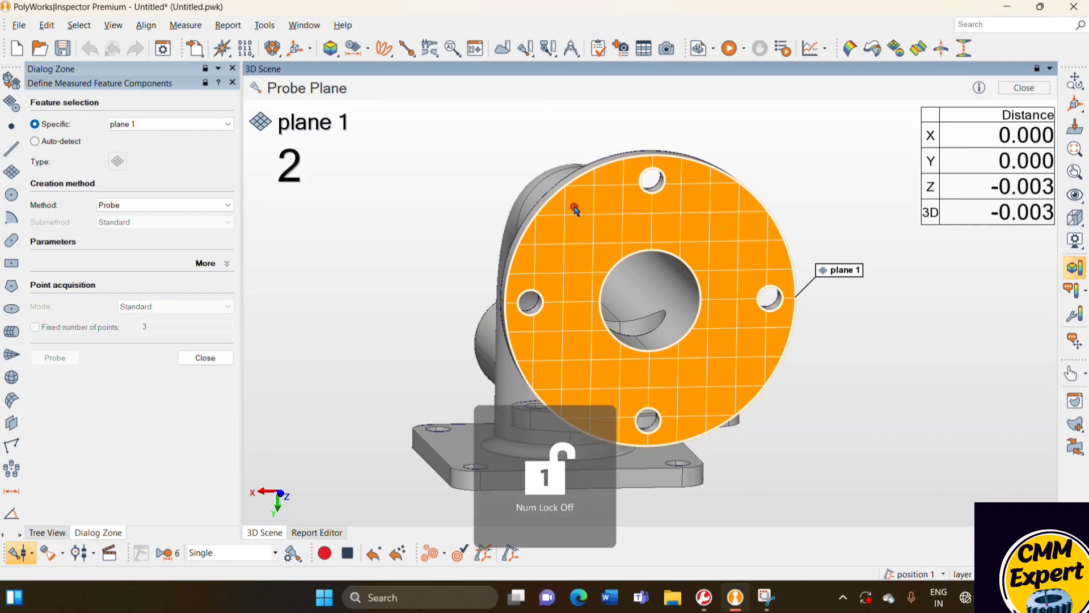
click(595, 408)
click(675, 414)
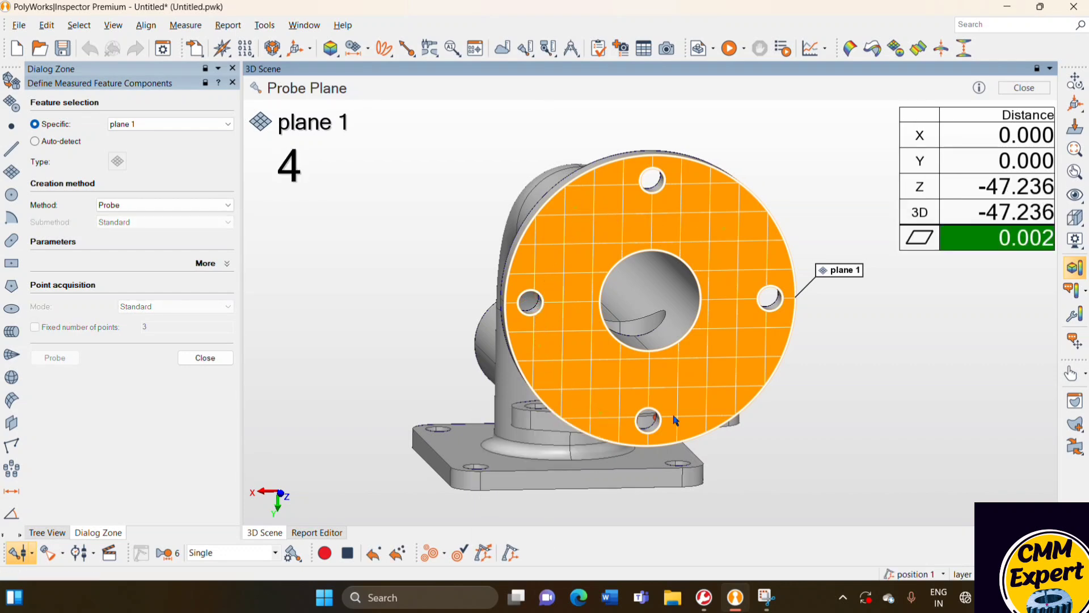
click(722, 412)
click(766, 337)
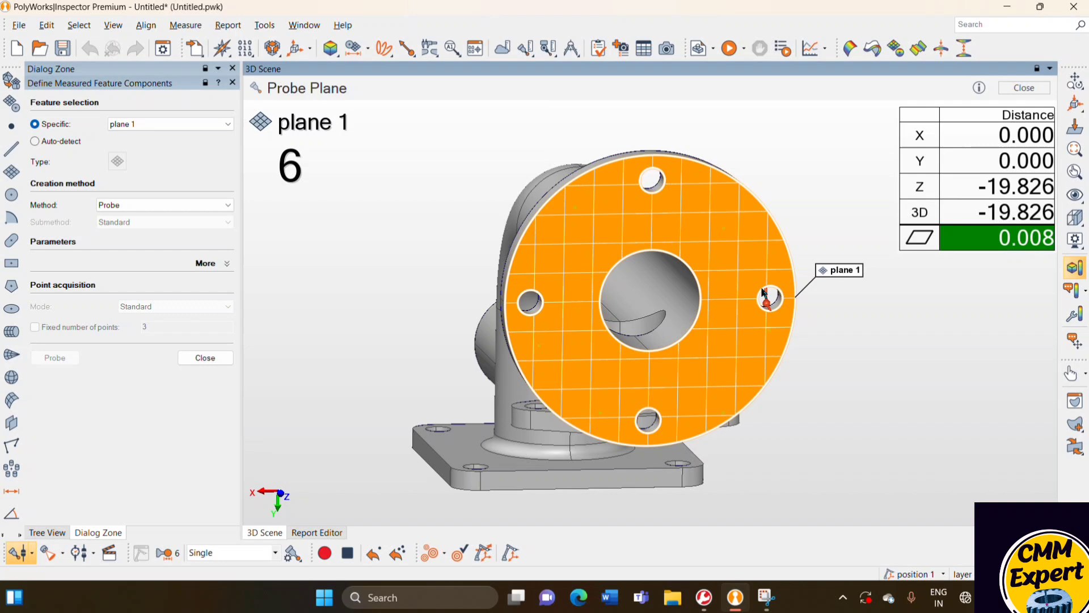
click(761, 253)
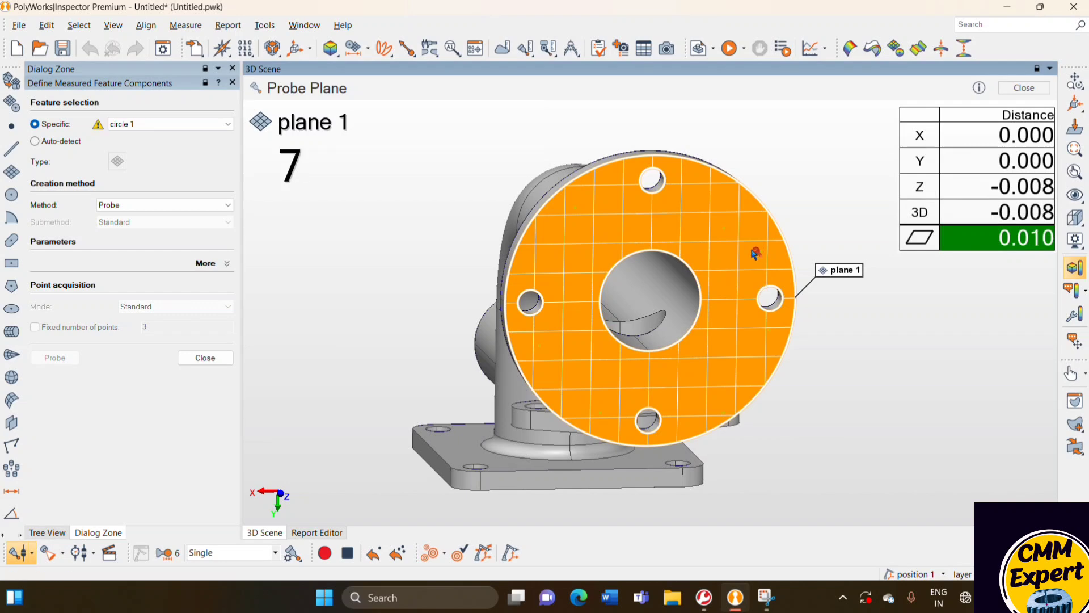
right_click(755, 253)
Set circle 1's constraining plane method to Use Plane Feature with plane 1 as the reference
scroll(595, 346, down, 5)
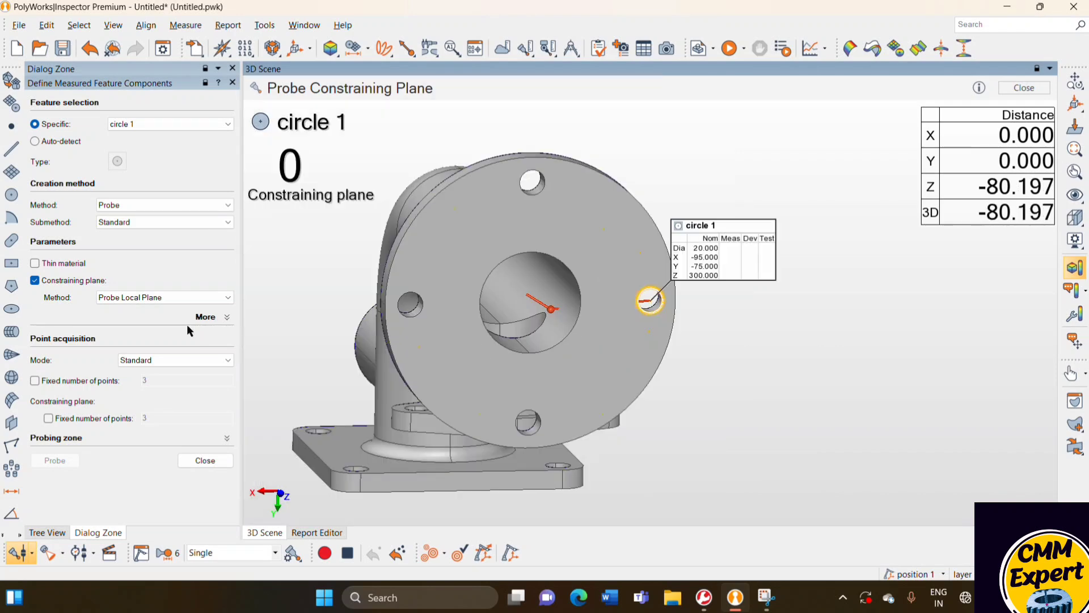
scroll(638, 295, up, 3)
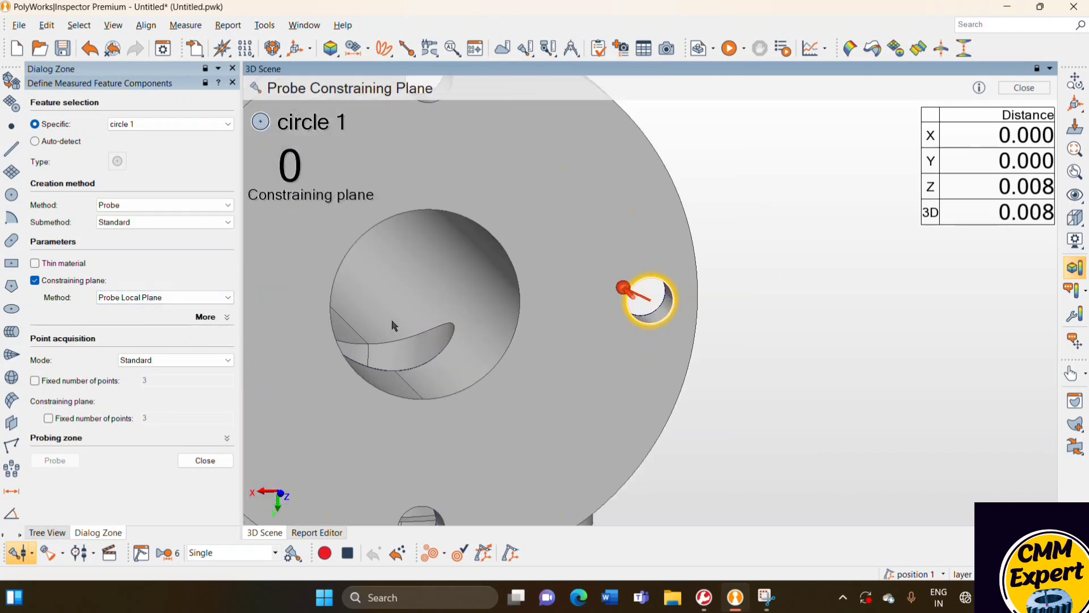
click(187, 295)
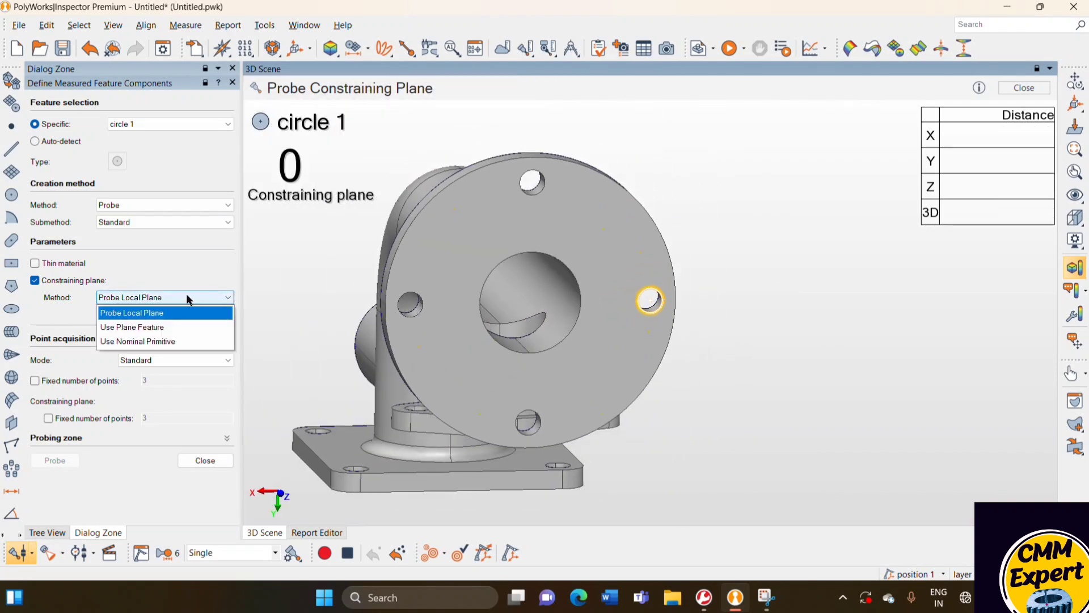
click(163, 327)
key(Down)
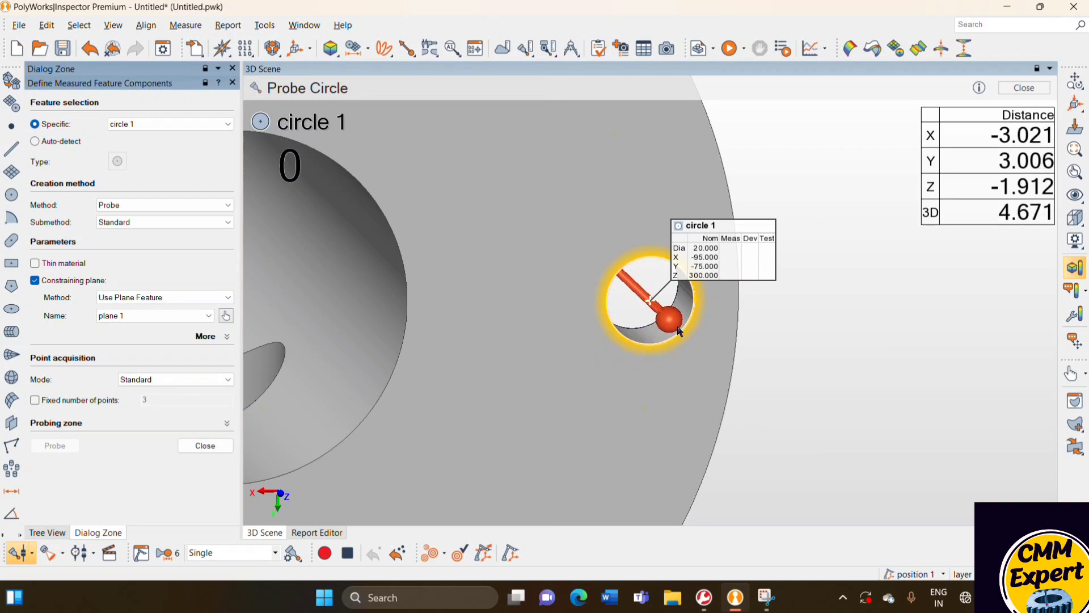
Probe circle 1 with four points around the inner wall of the bolt hole on the negative X side, and finish its measurement
scroll(679, 331, up, 2)
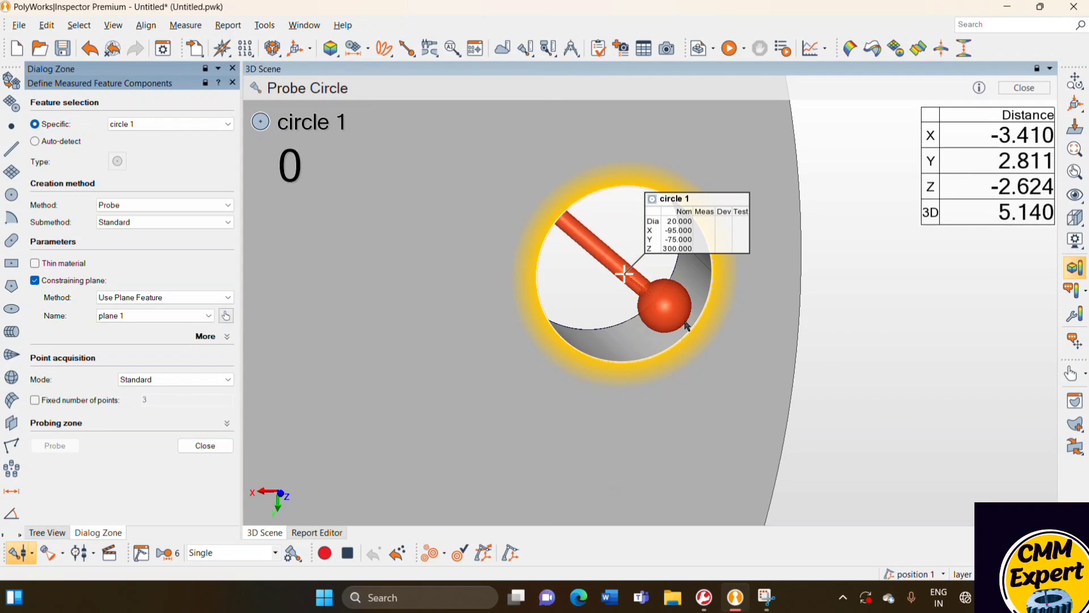
click(664, 303)
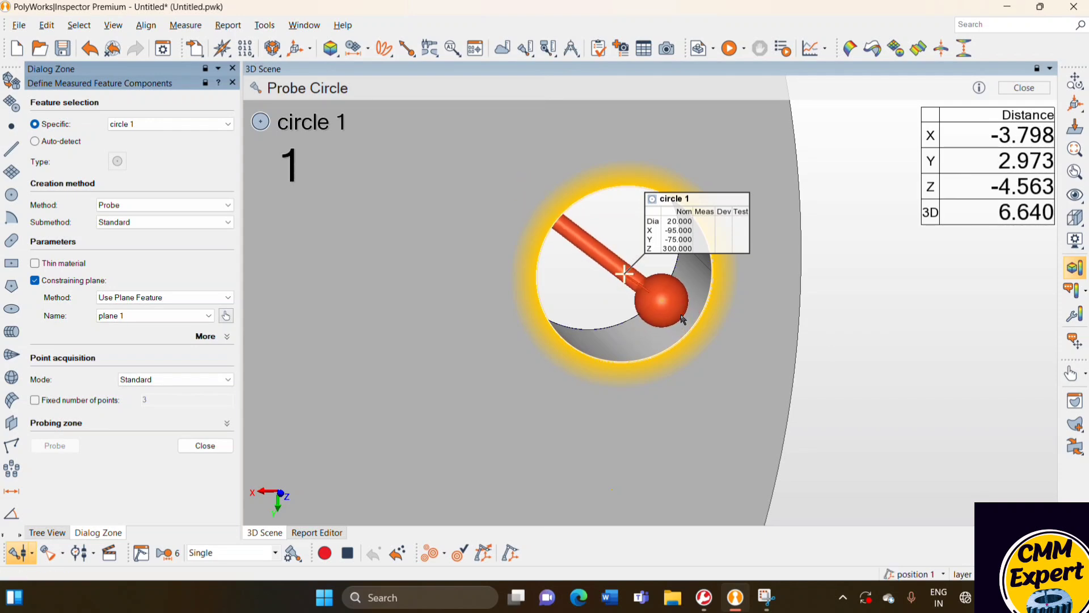
scroll(693, 282, down, 4)
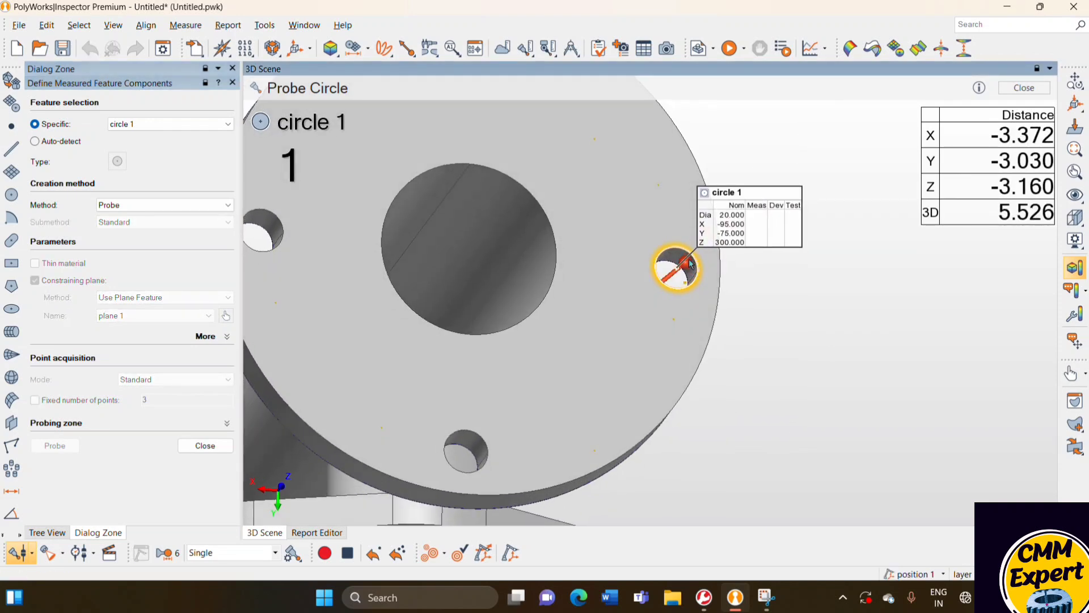
scroll(686, 261, up, 5)
click(684, 239)
scroll(624, 238, down, 6)
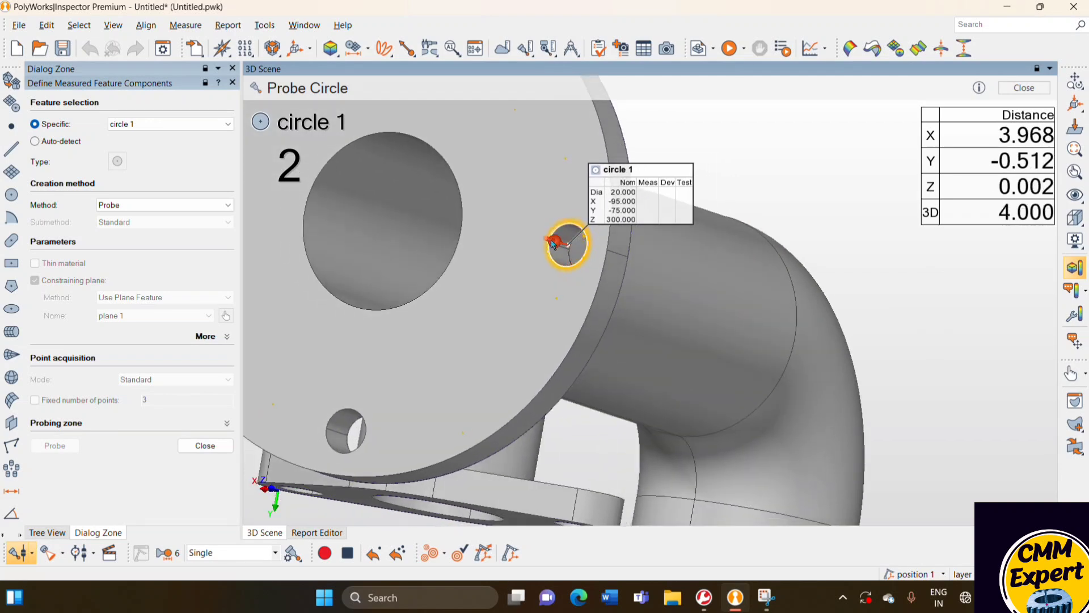
scroll(562, 232, up, 5)
click(563, 230)
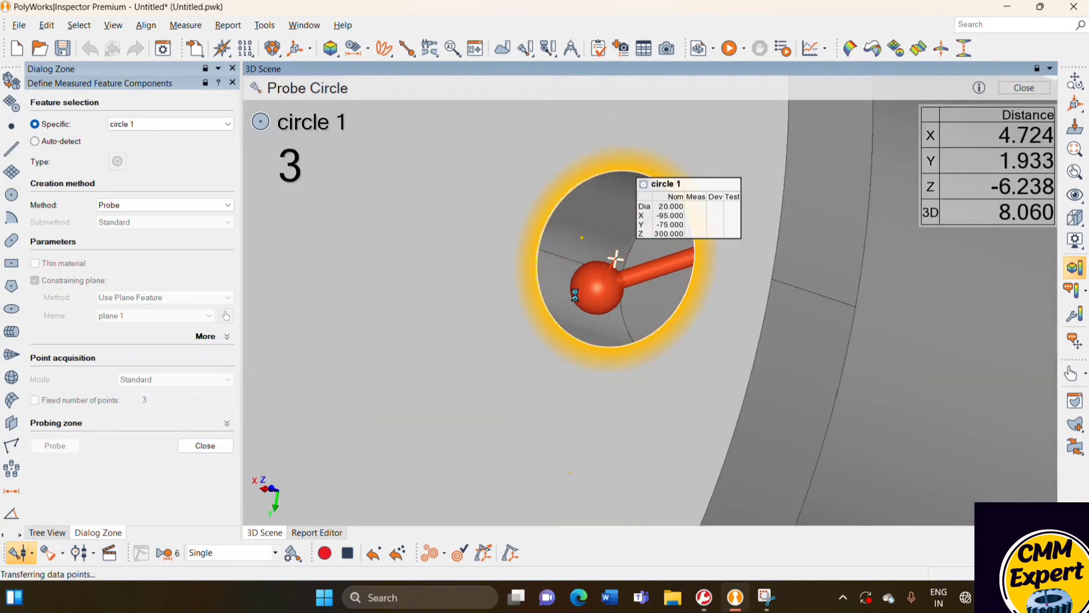
click(575, 295)
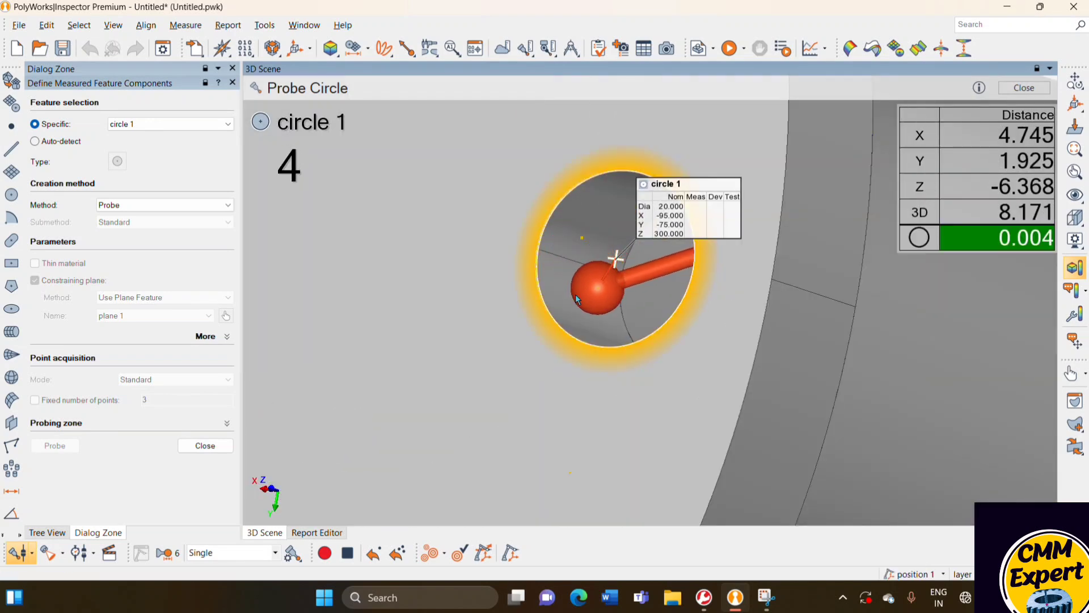
right_click(576, 293)
Probe circle 2 with four points around the inner wall of the bolt hole on the positive X side
scroll(595, 294, down, 5)
middle_drag(399, 296, 499, 326)
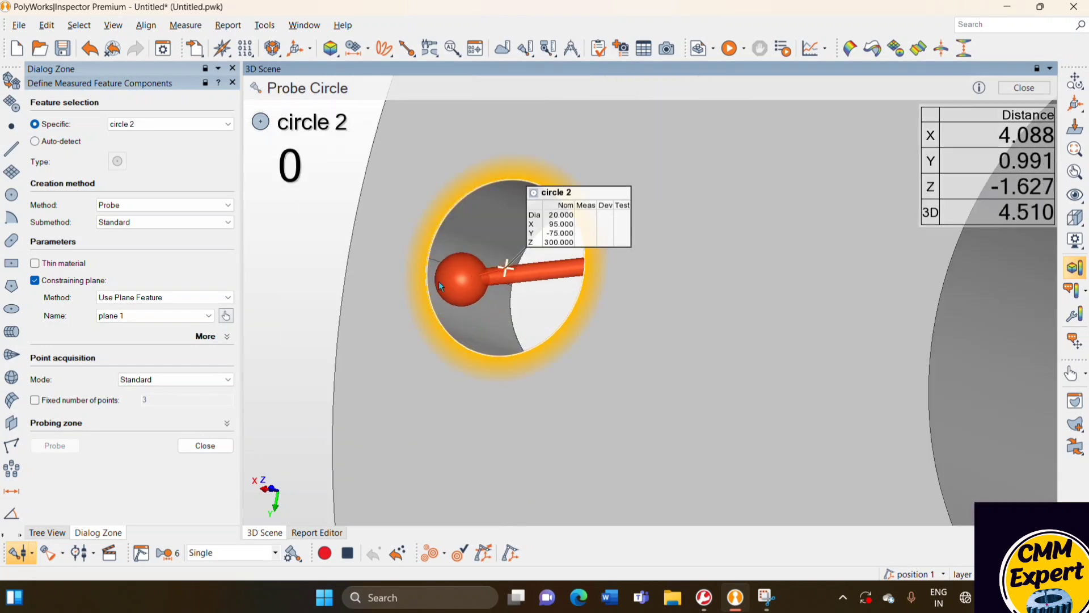
click(439, 282)
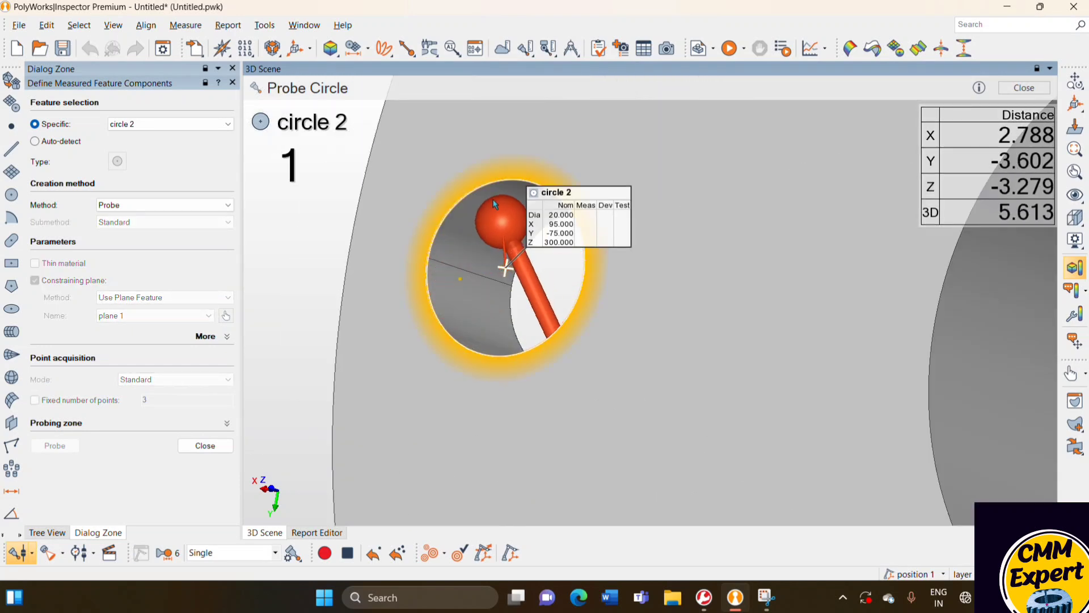
click(497, 208)
scroll(498, 208, down, 5)
drag(549, 231, 618, 250)
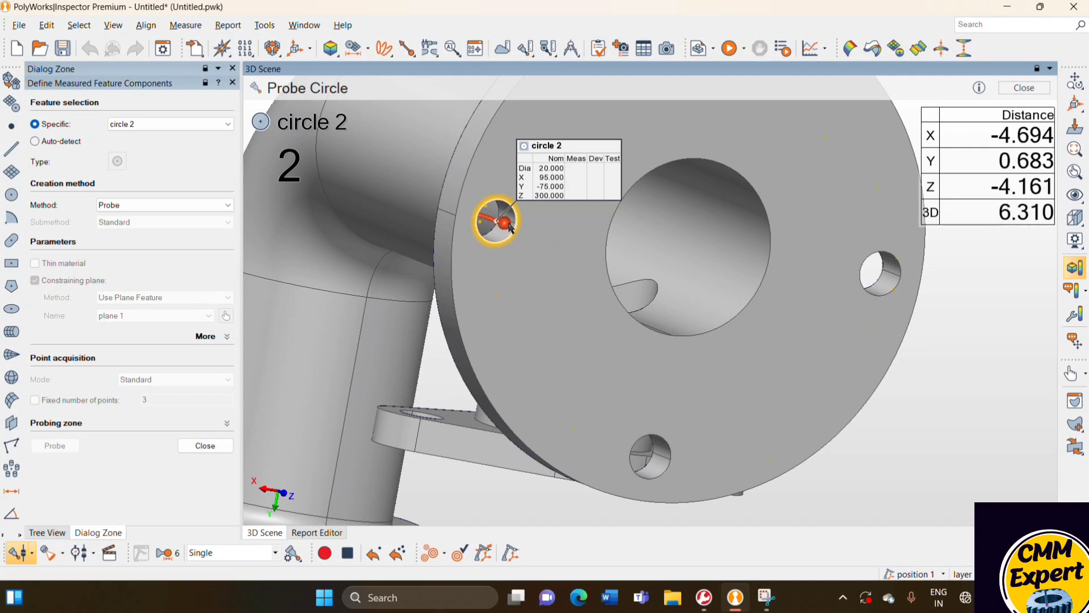
scroll(510, 221, up, 5)
click(508, 238)
click(497, 267)
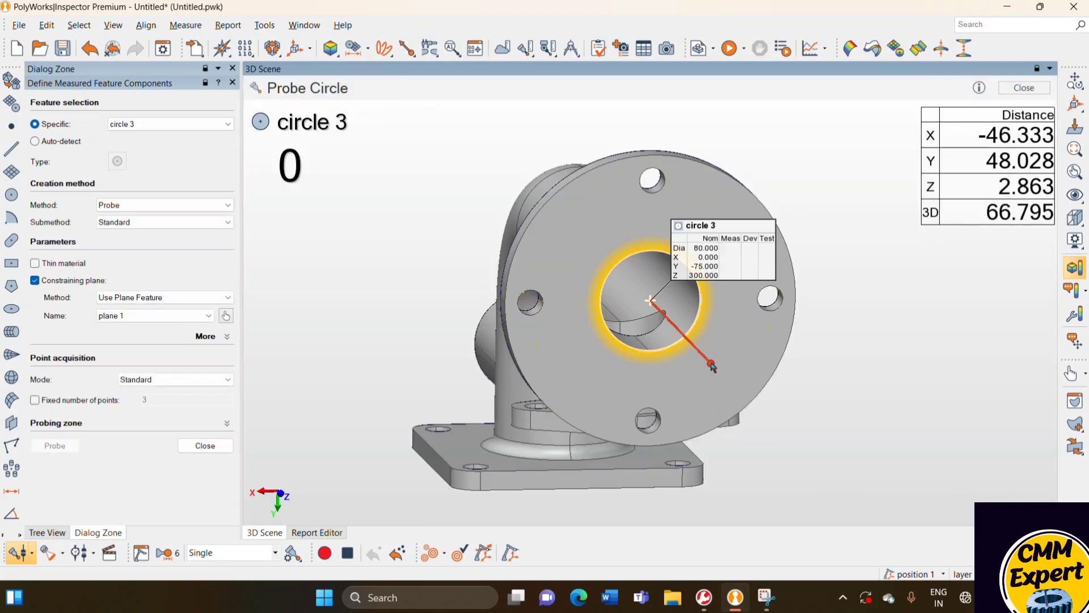
Probe circle 3 with four points around the wall of the central bore, and end the probing of measured features
scroll(675, 340, up, 5)
drag(691, 327, 701, 327)
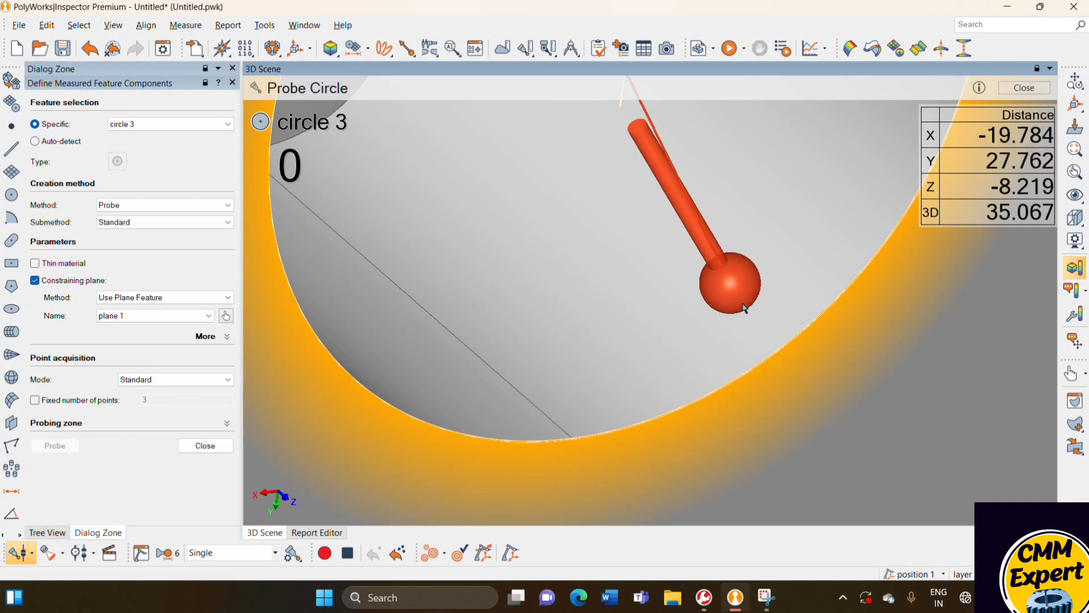
click(744, 321)
scroll(738, 284, down, 3)
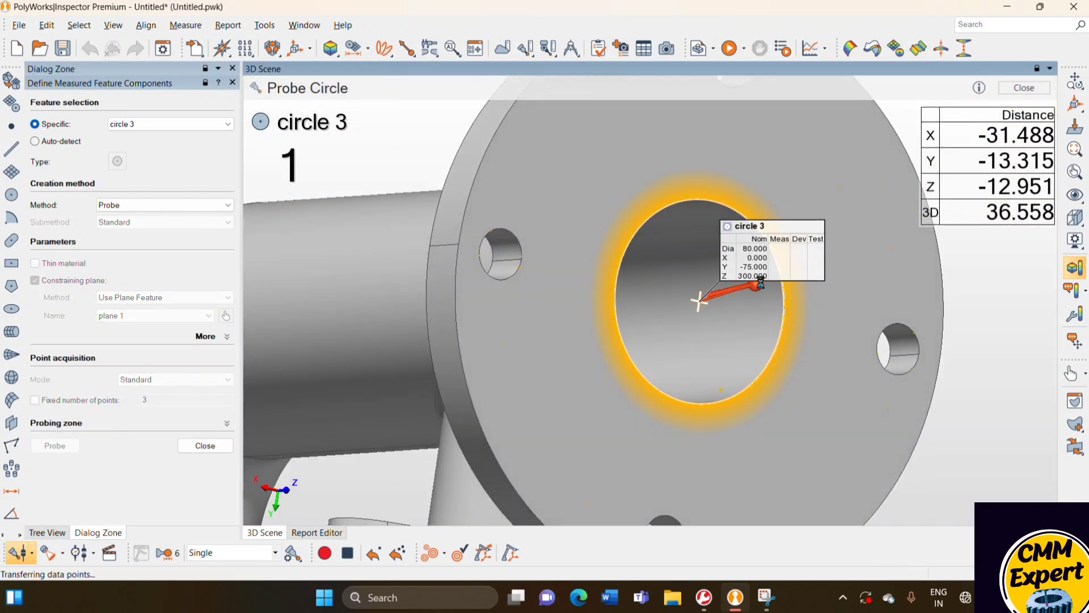
click(763, 282)
scroll(749, 284, down, 4)
scroll(704, 284, up, 2)
scroll(738, 277, up, 4)
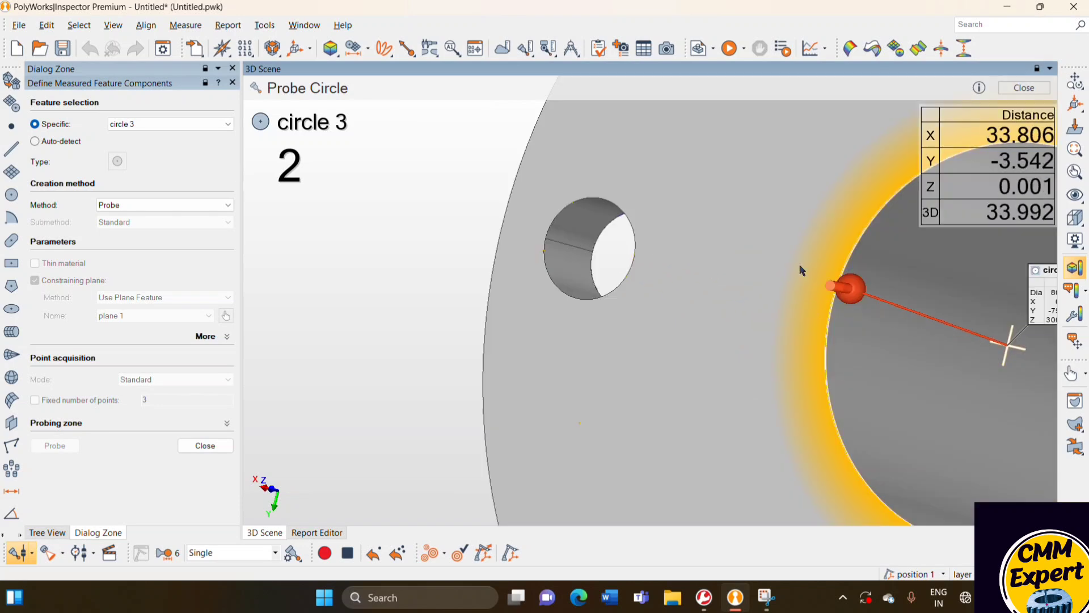
click(873, 298)
click(869, 358)
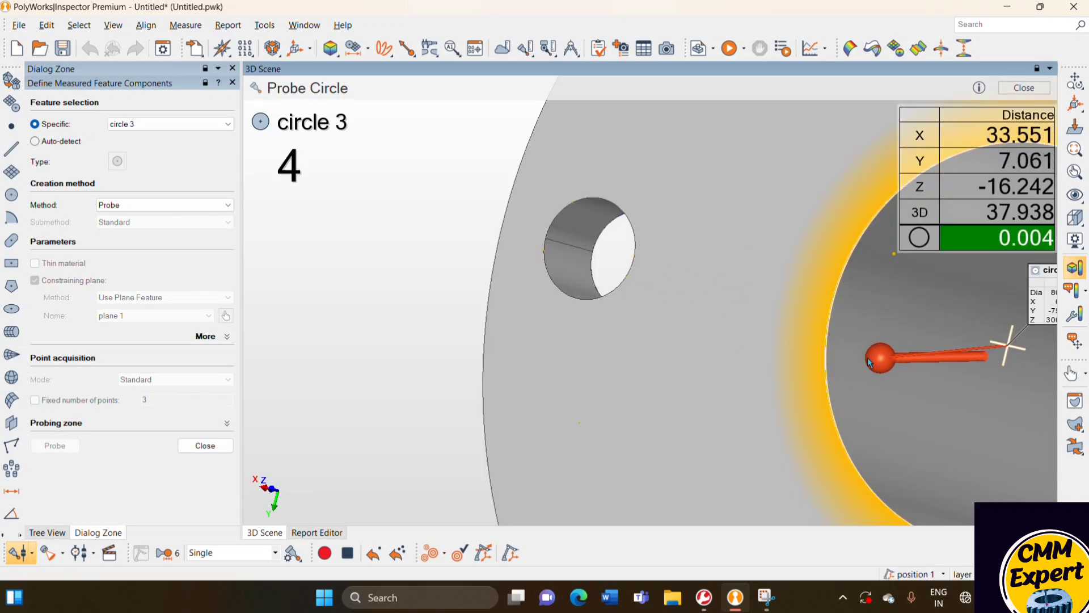
right_click(868, 358)
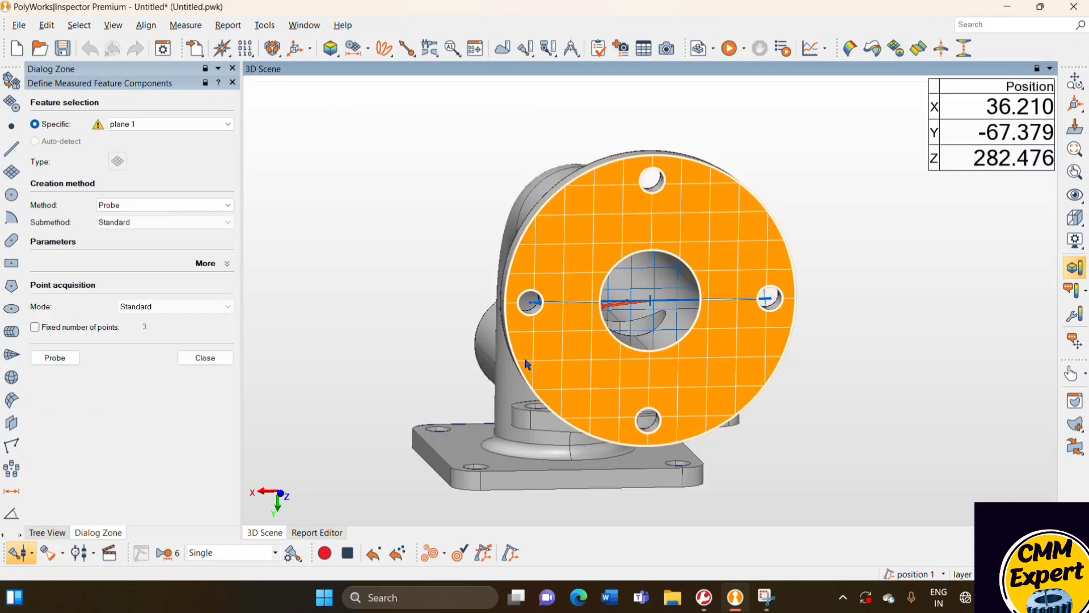
click(205, 357)
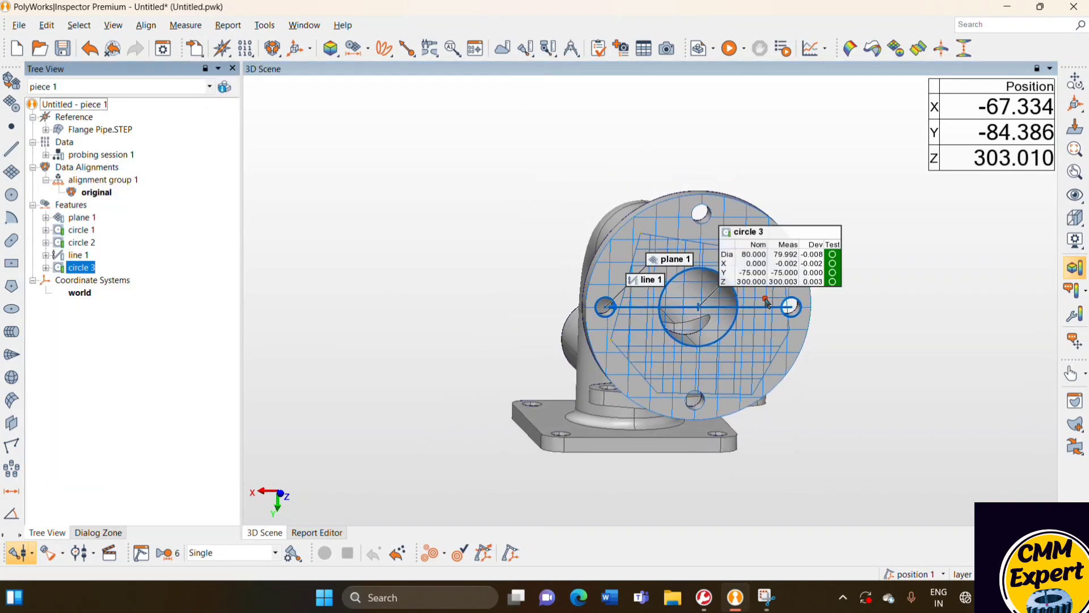
Disconnect the virtual probe by setting the probing device to (None)
scroll(767, 303, up, 5)
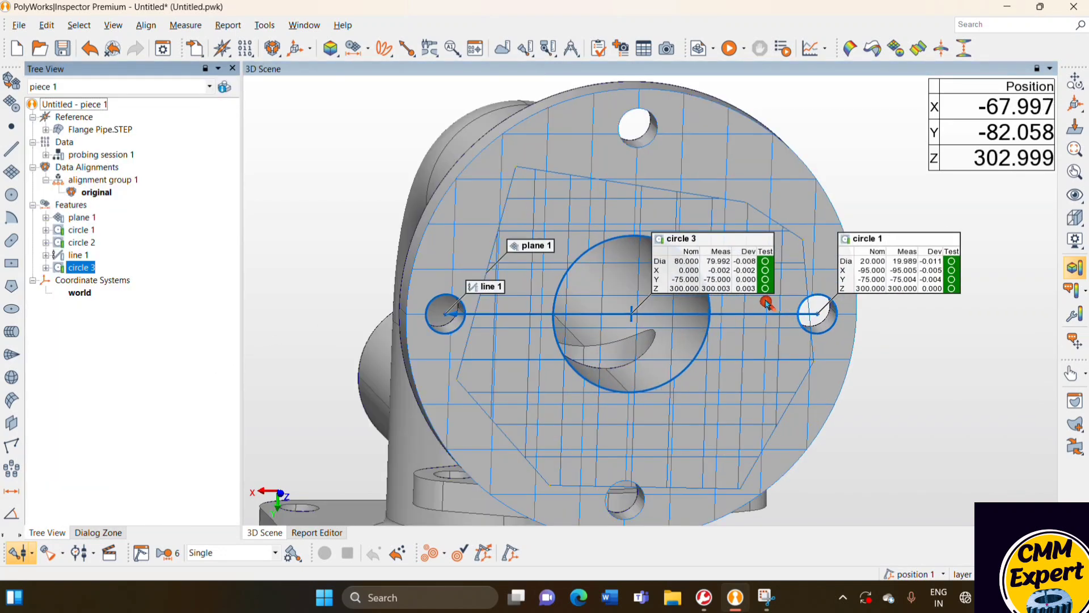
click(32, 553)
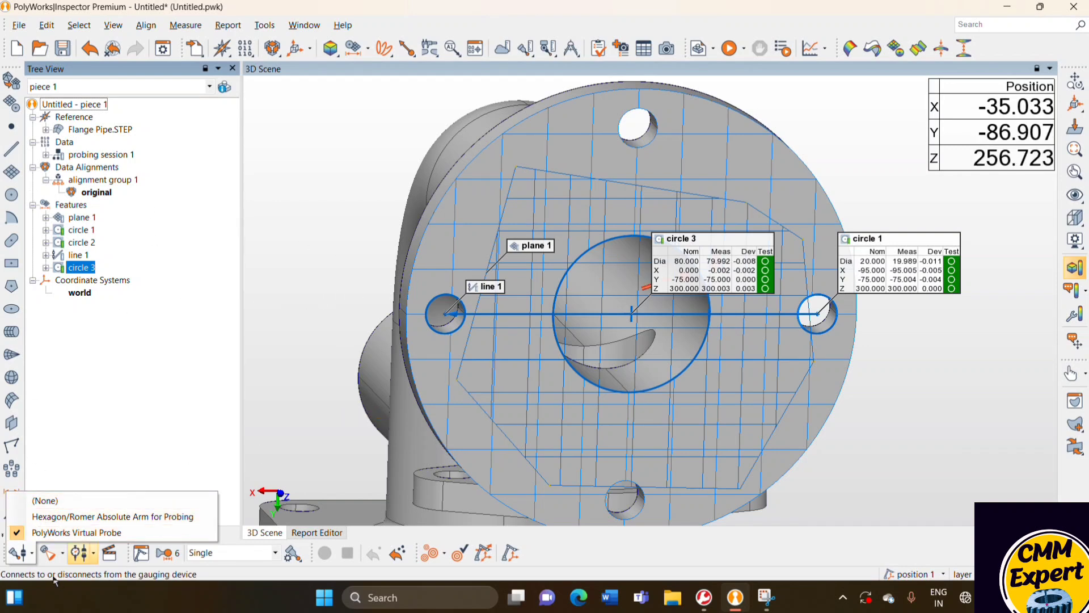
click(45, 500)
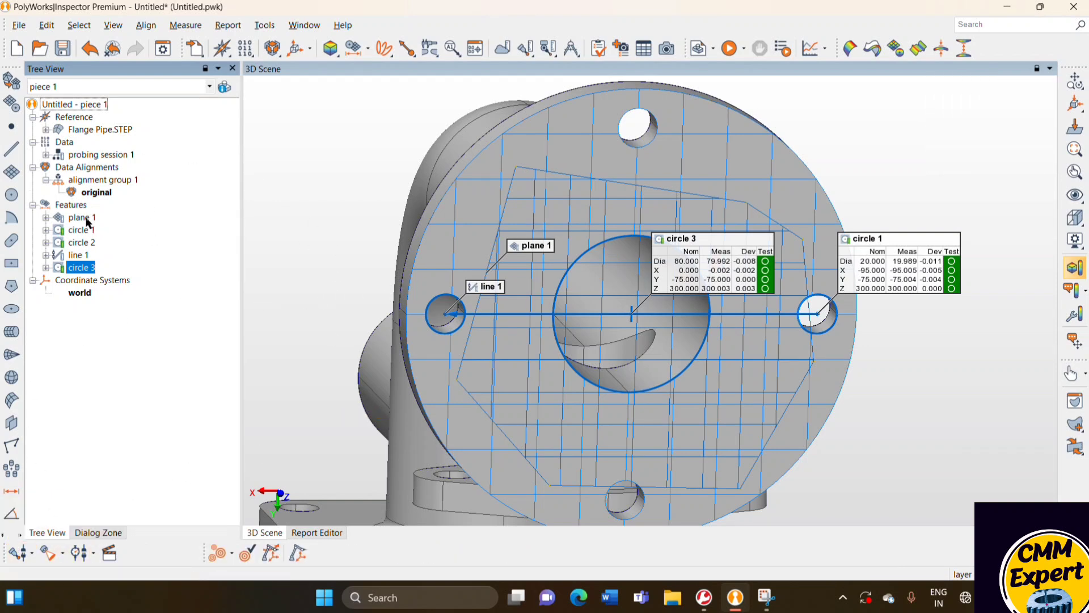
Select plane 1, line 1 and circle 3, and open a new Plane, Axis, Center Point alignment
scroll(470, 280, down, 3)
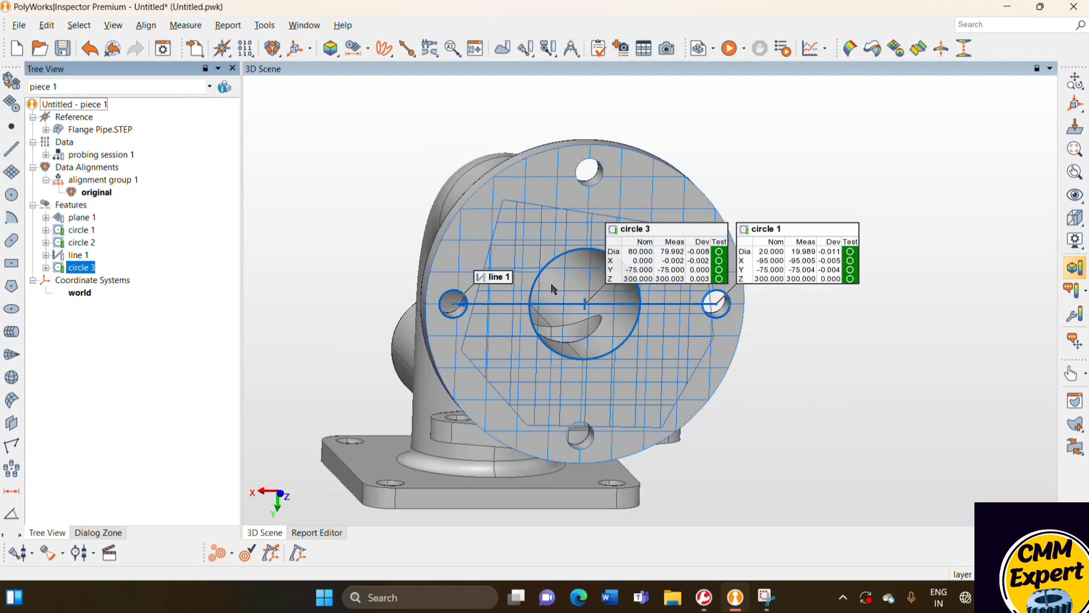
middle_drag(552, 287, 575, 323)
drag(575, 322, 562, 318)
middle_drag(553, 321, 609, 337)
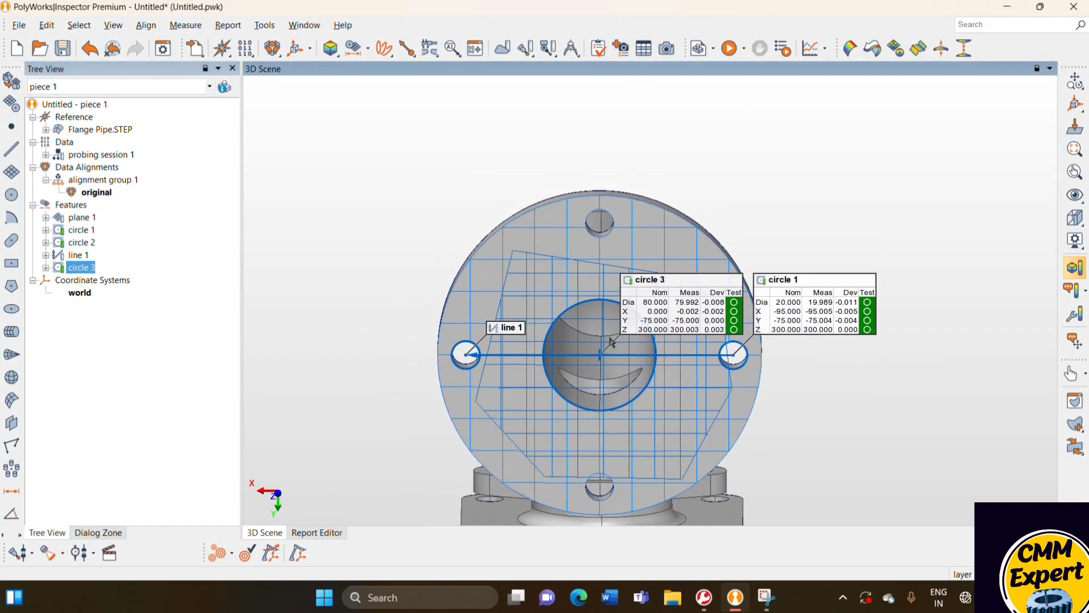
click(83, 218)
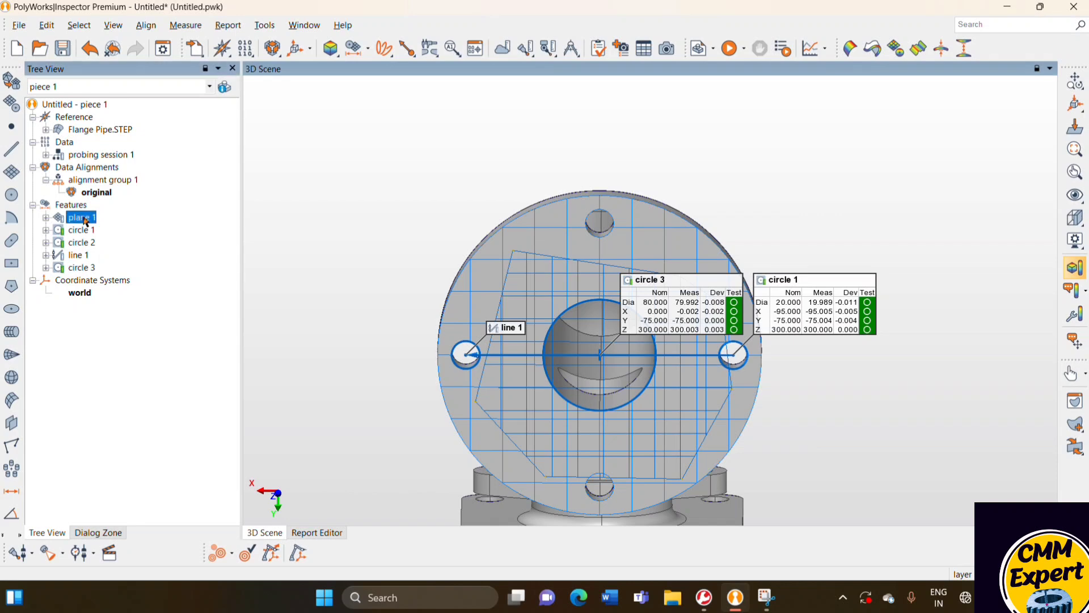
ctrl+click(74, 256)
ctrl+click(80, 267)
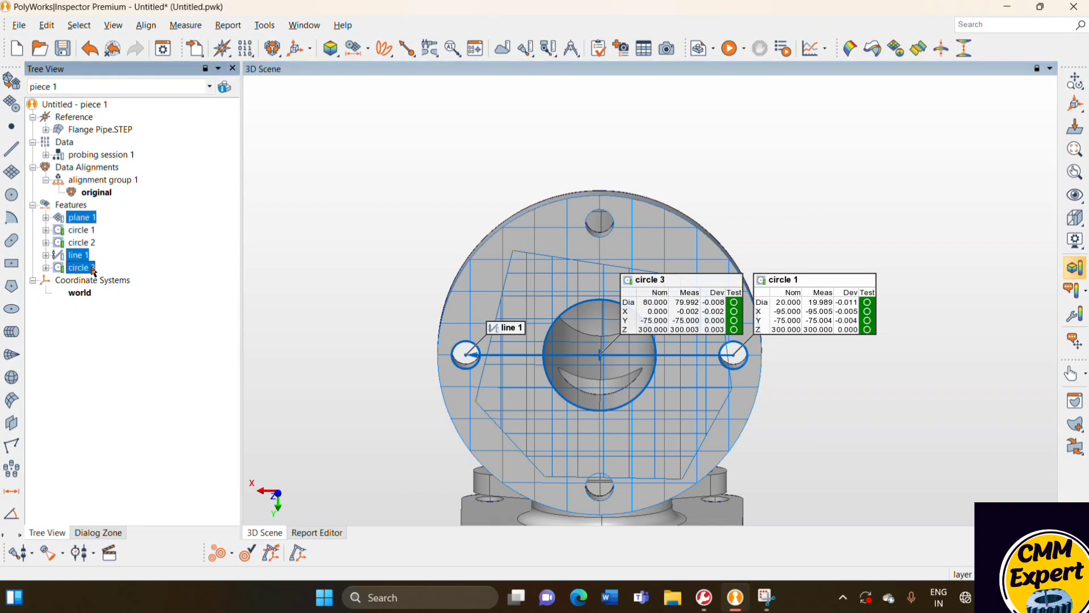
click(275, 49)
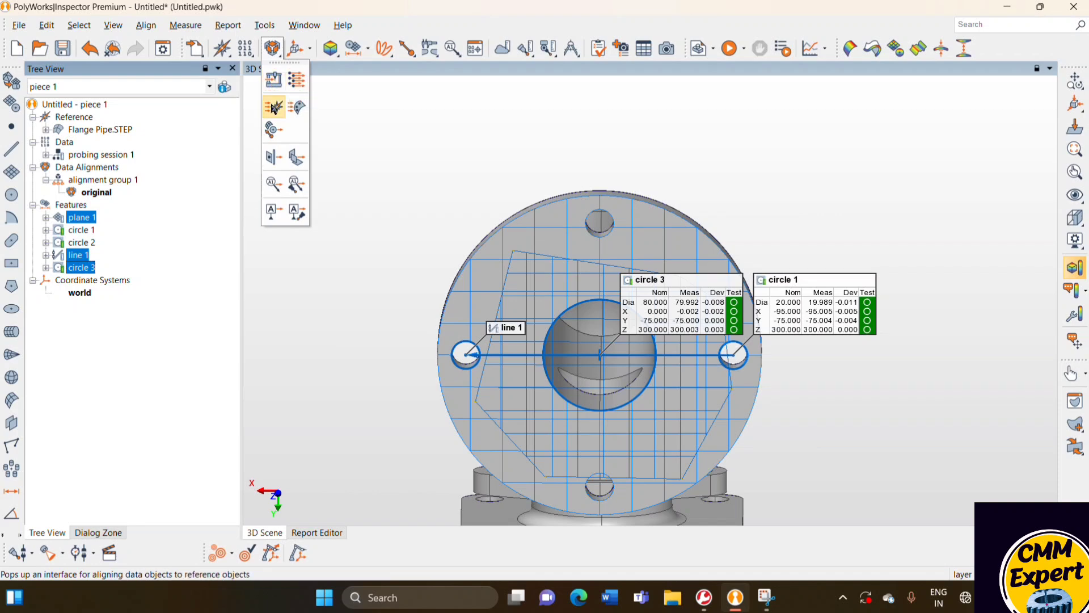
click(274, 158)
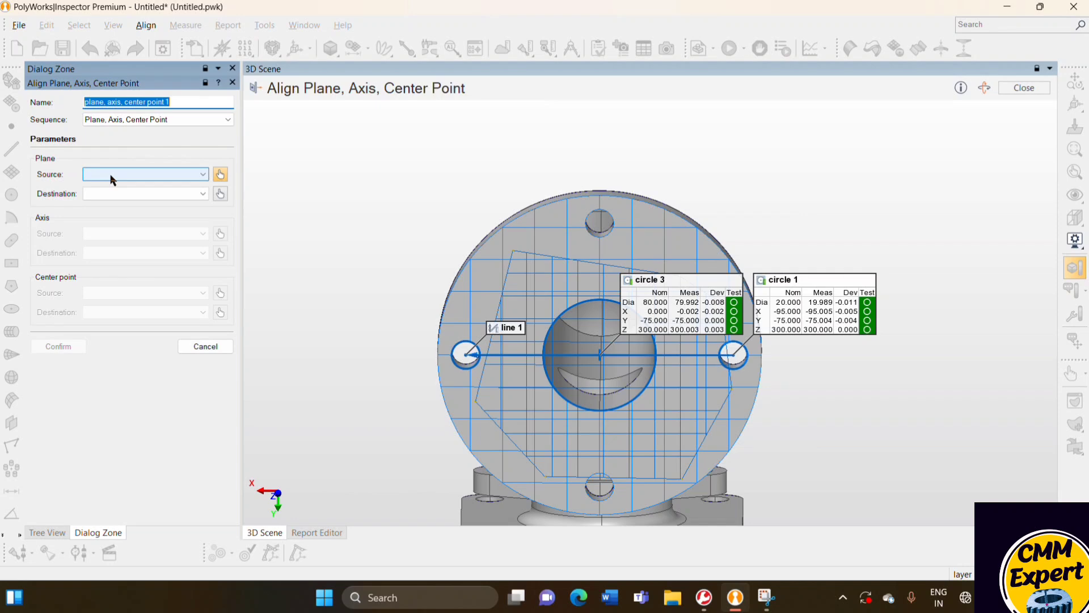
Align measured plane 1, line 1 and circle 1 to their nominals as plane, axis and center point, and confirm the alignment
click(203, 174)
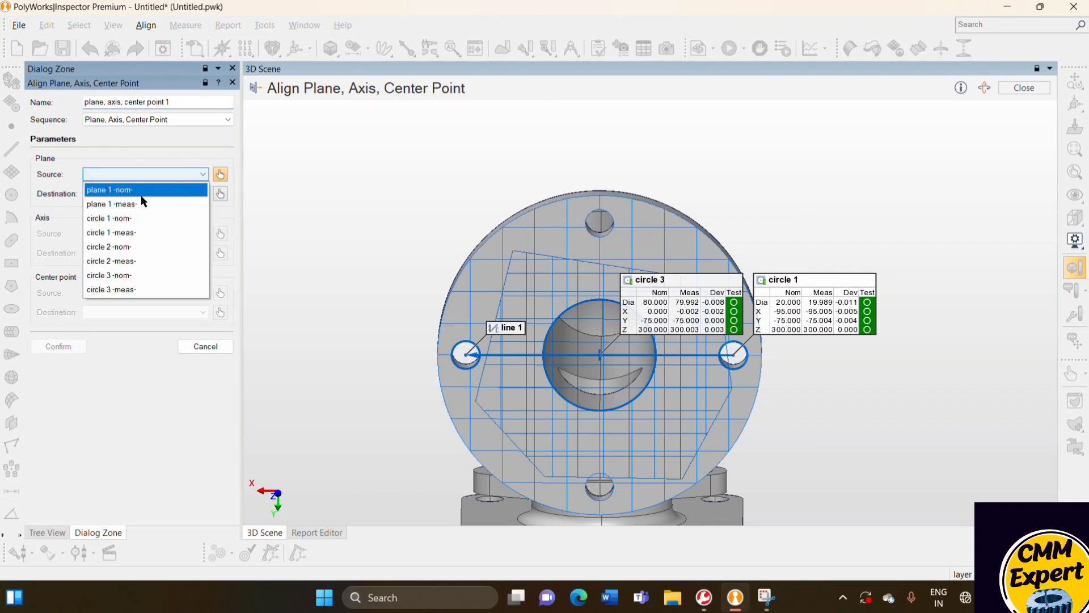
click(125, 203)
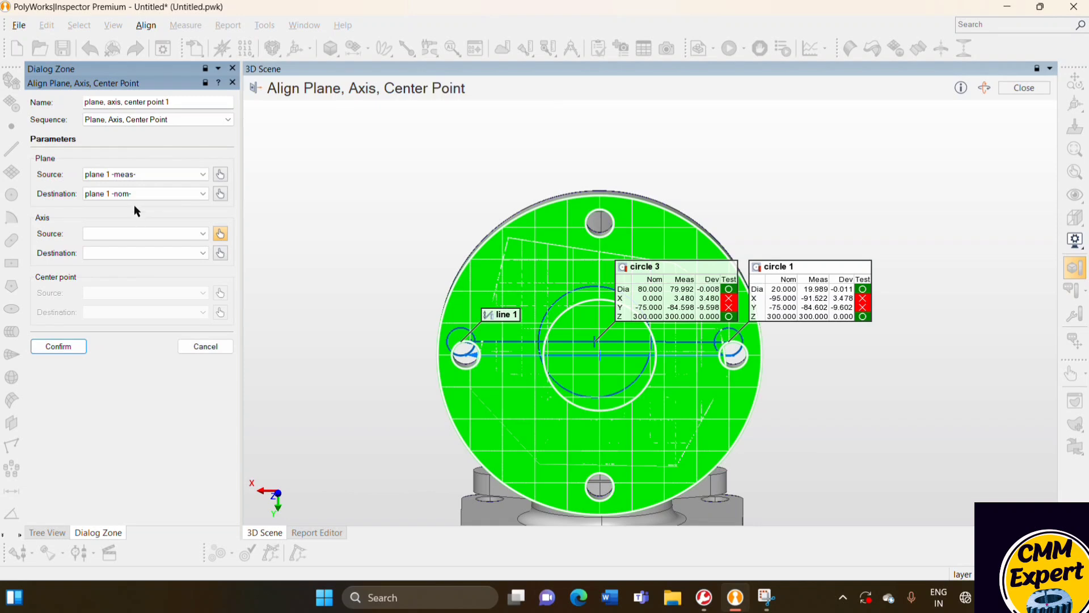
click(152, 235)
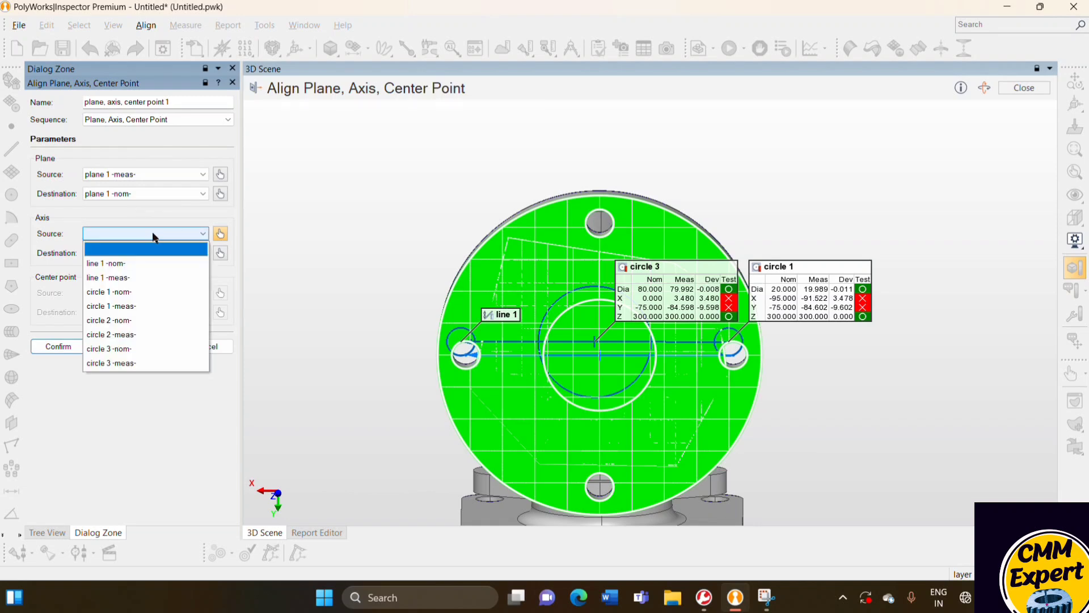
click(136, 278)
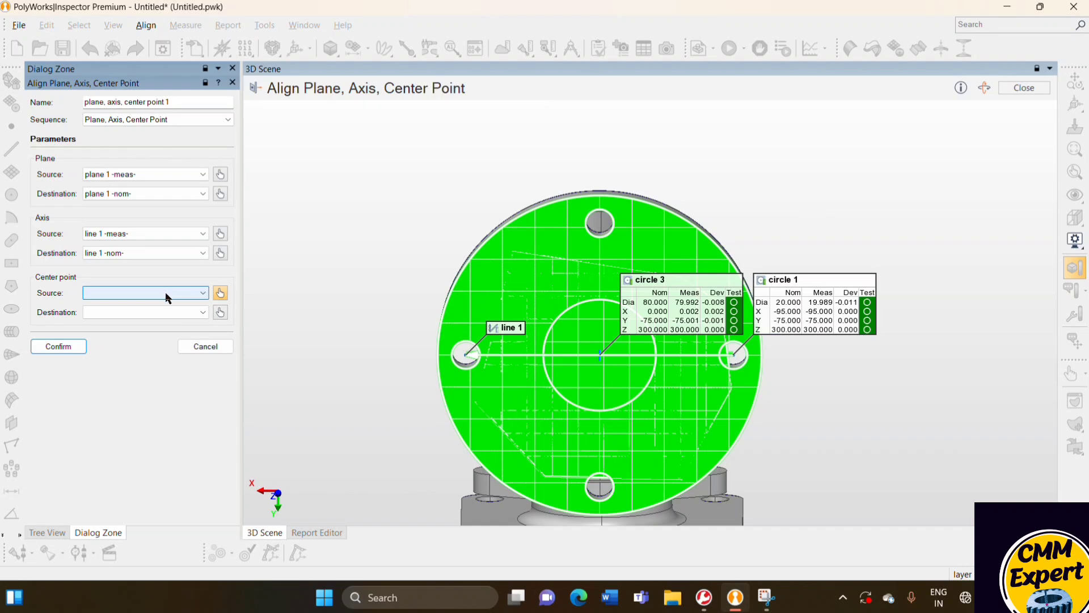
click(199, 302)
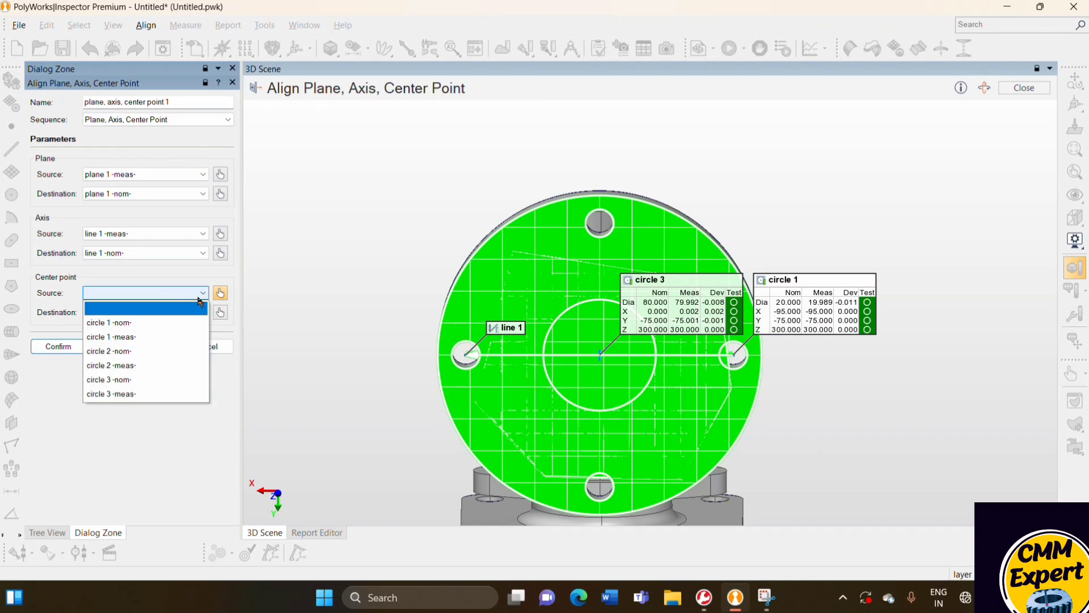
click(120, 335)
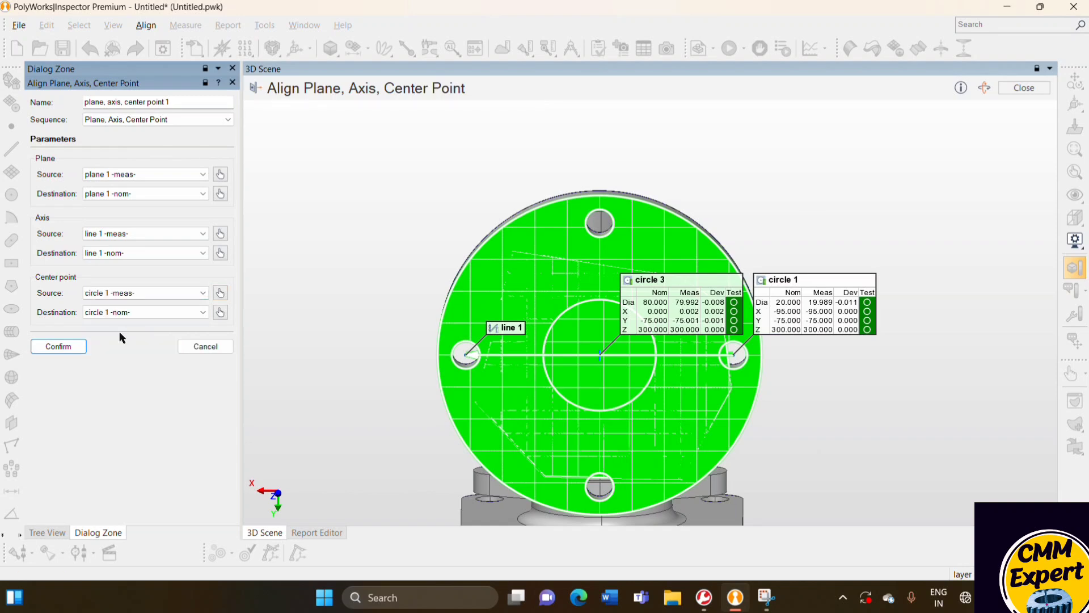
click(54, 348)
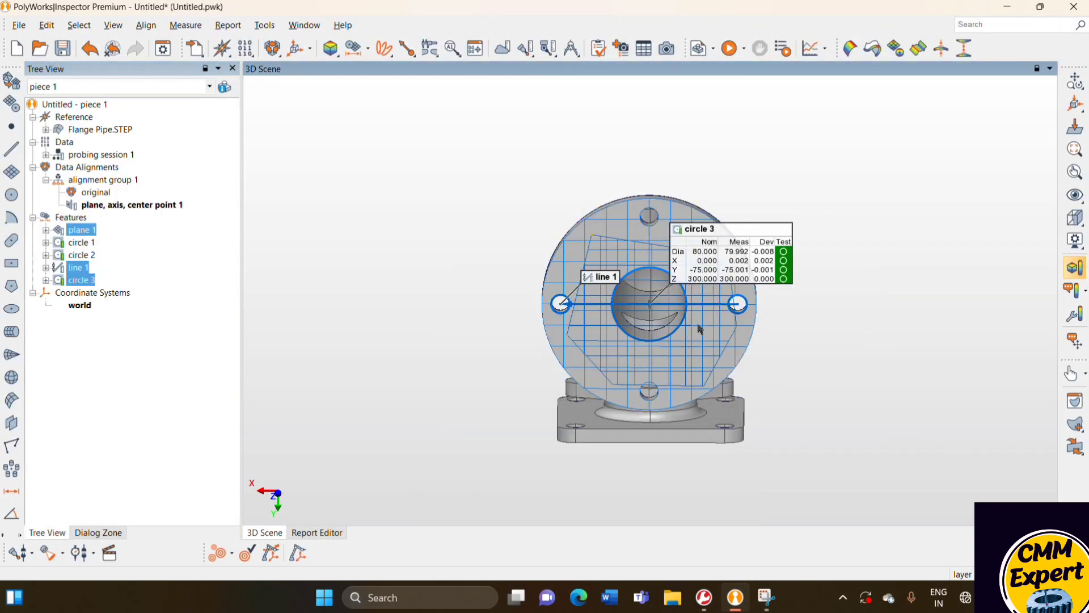
Examine the aligned features on the round flange, select the plane, axis, center point alignment, and hide all features in the 3D scene
drag(697, 325, 628, 328)
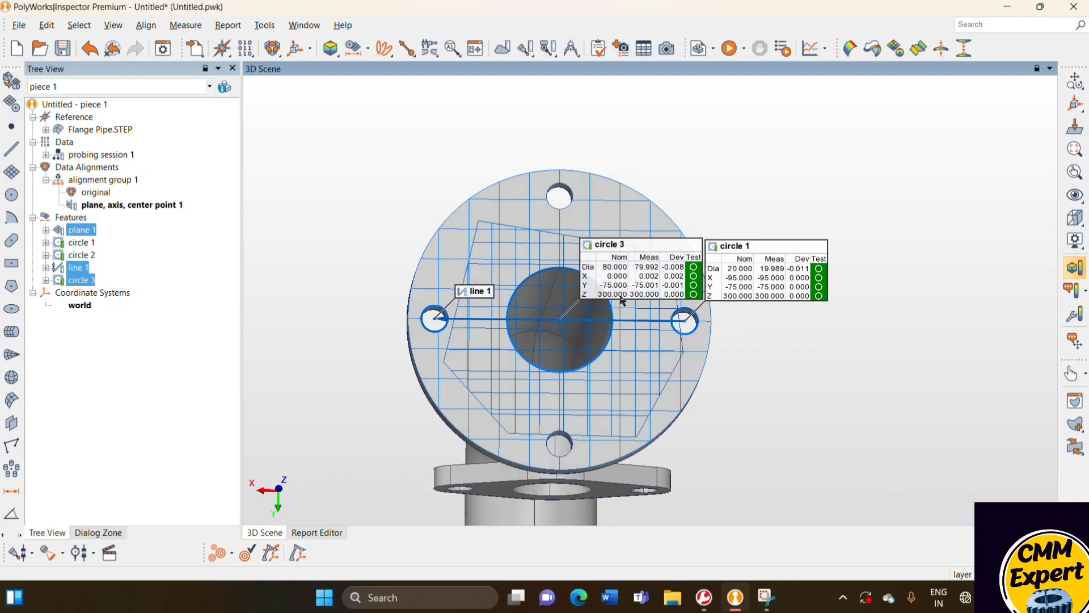
middle_drag(616, 288, 689, 303)
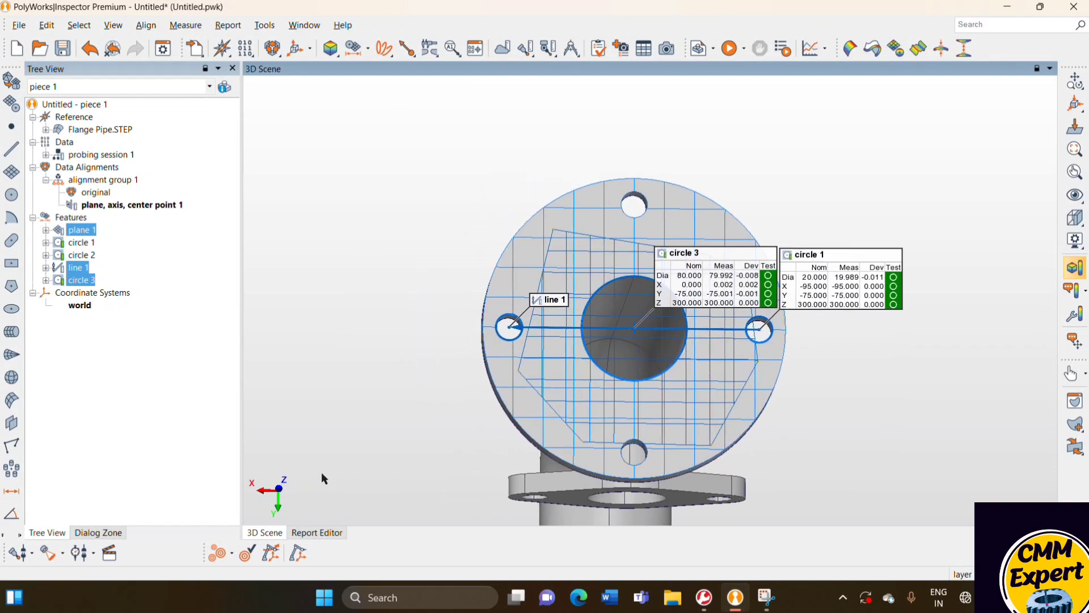
click(278, 490)
click(90, 206)
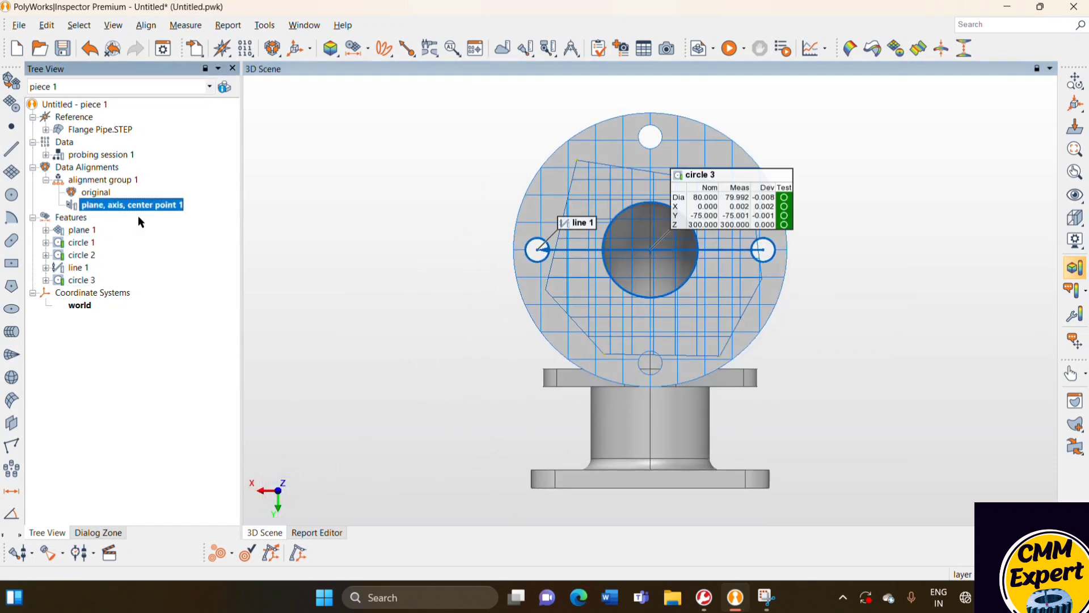
drag(661, 312, 631, 314)
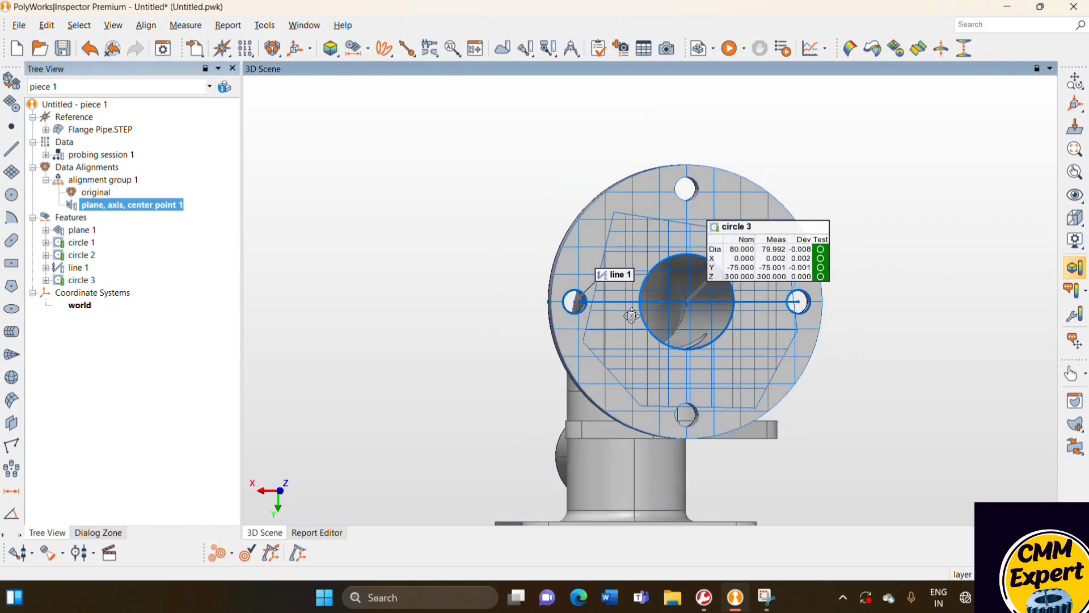
middle_click(74, 218)
scroll(613, 307, down, 5)
Create a plane on the round flange's face by picking it on the CAD model, and delete that plane
drag(640, 311, 609, 278)
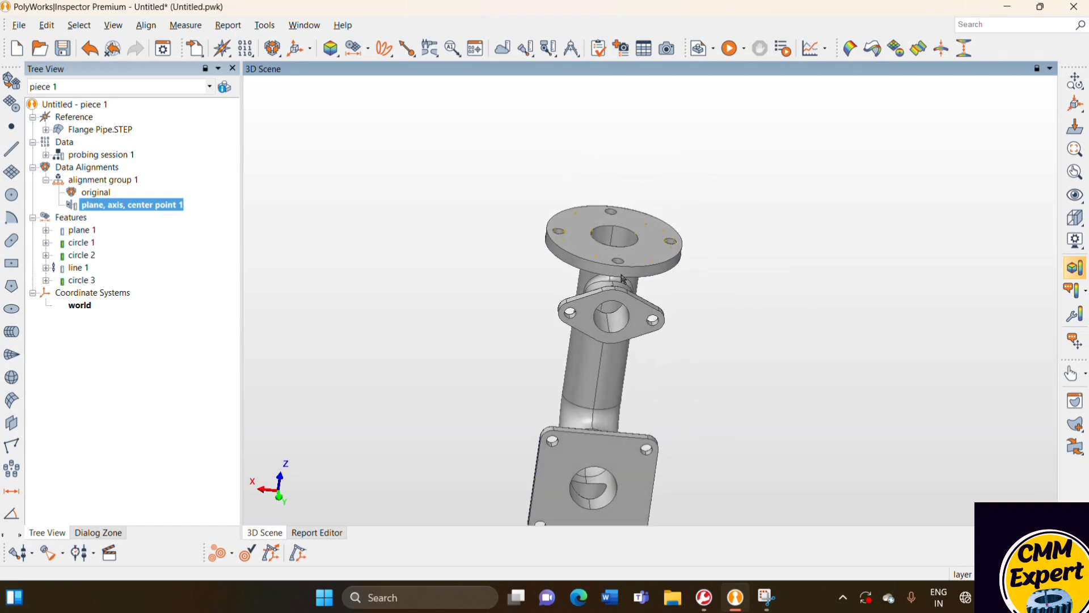
click(12, 104)
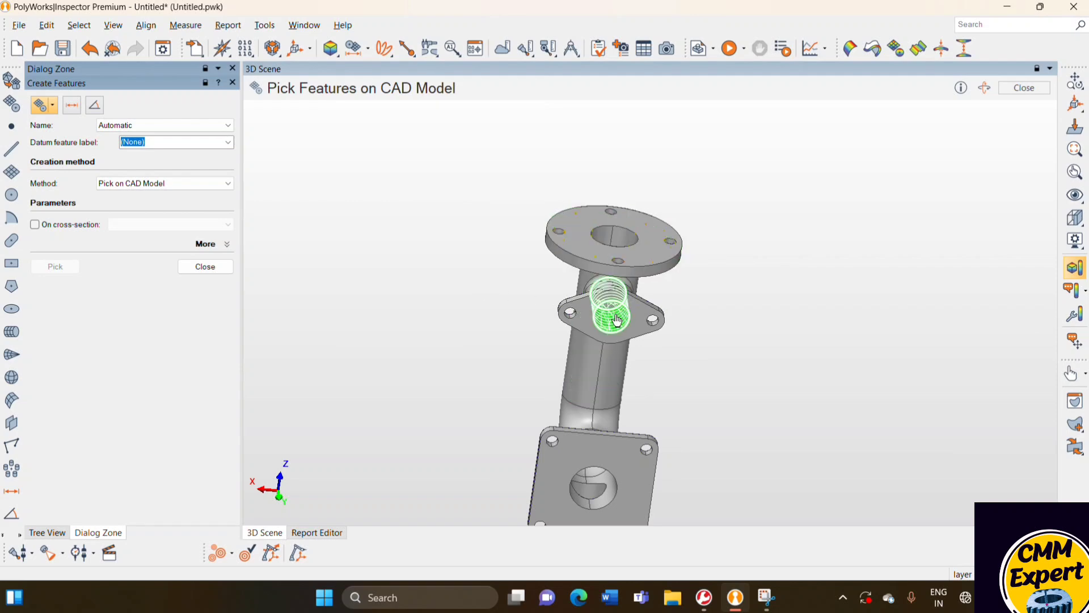
scroll(579, 250, up, 3)
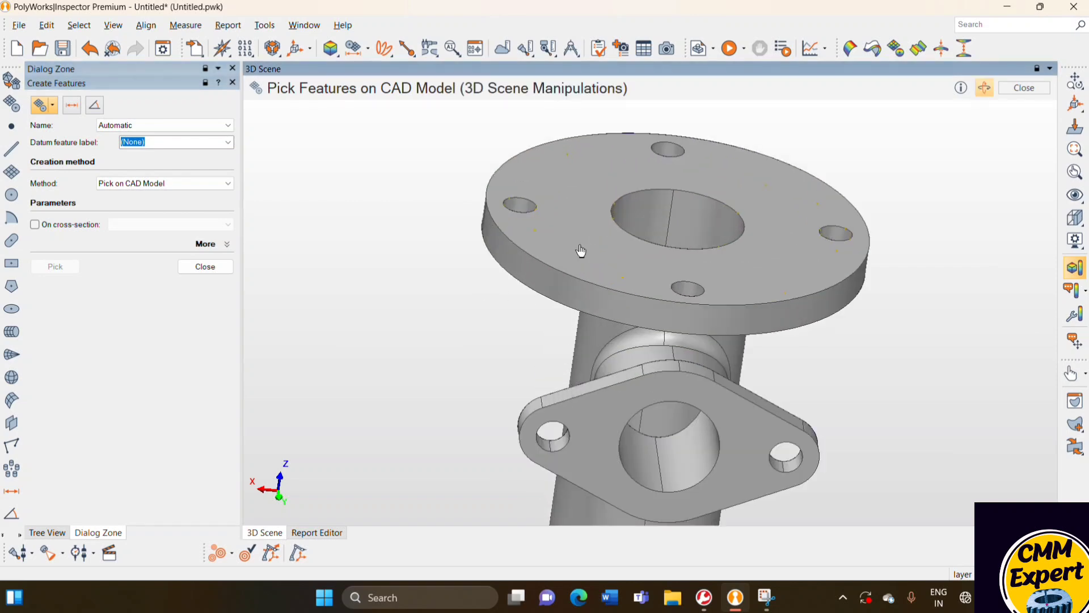
click(579, 250)
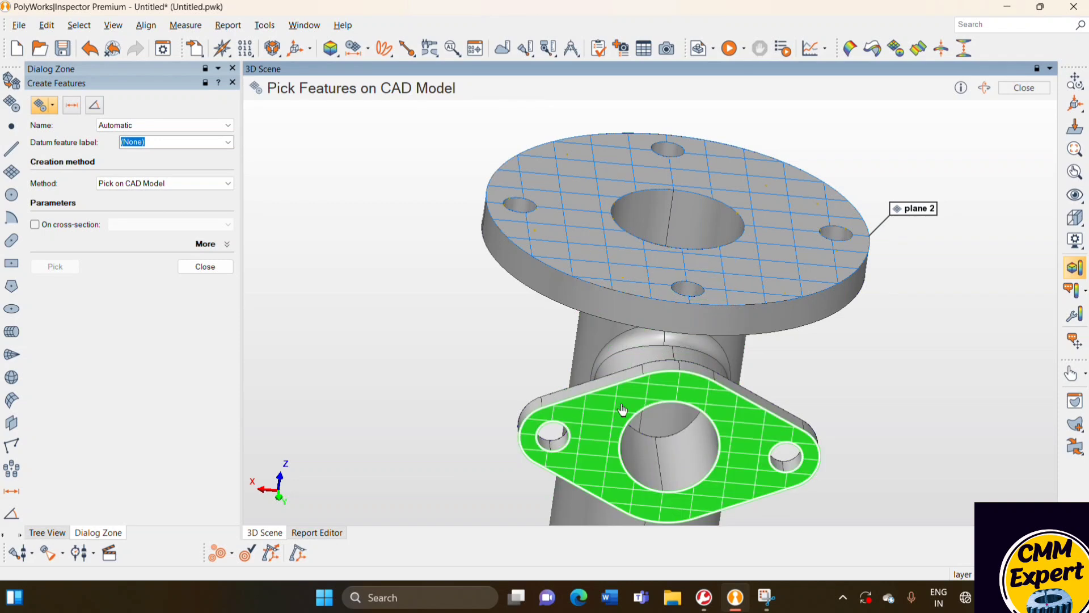
click(205, 266)
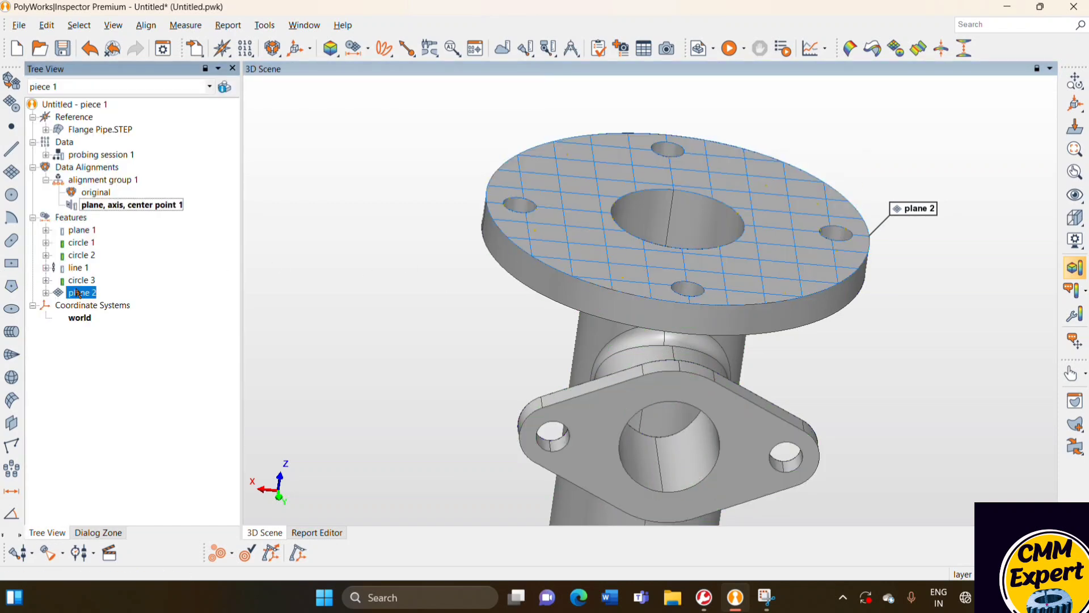
key(Delete)
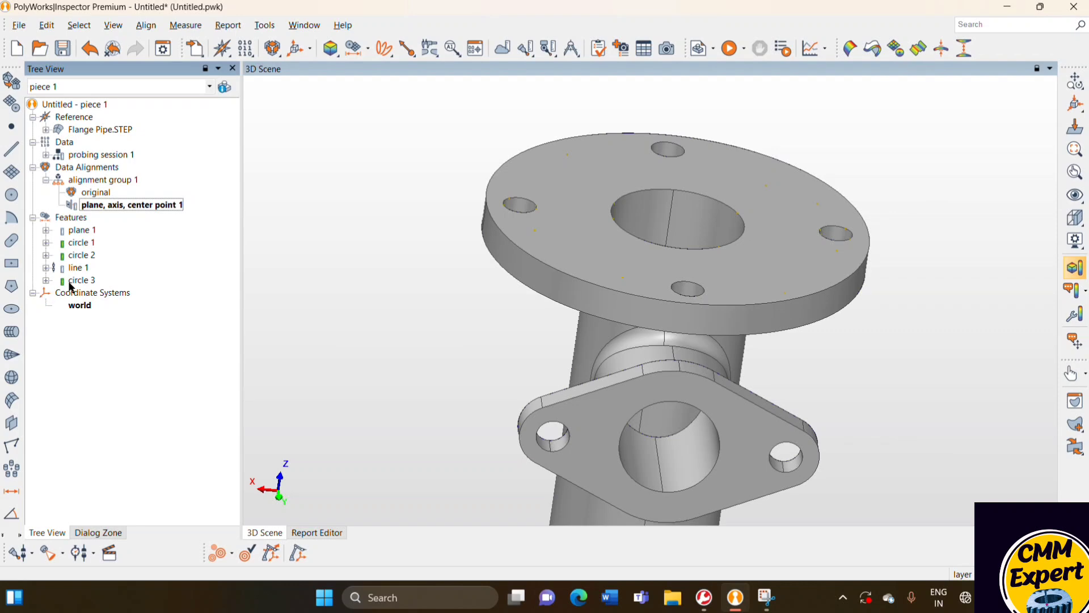
Show plane 1 again, and create a plane feature by picking the square flange's front face on the CAD model
middle_click(82, 231)
scroll(765, 273, down, 3)
middle_drag(816, 287, 742, 190)
drag(743, 278, 744, 246)
scroll(714, 281, down, 3)
middle_drag(703, 311, 747, 233)
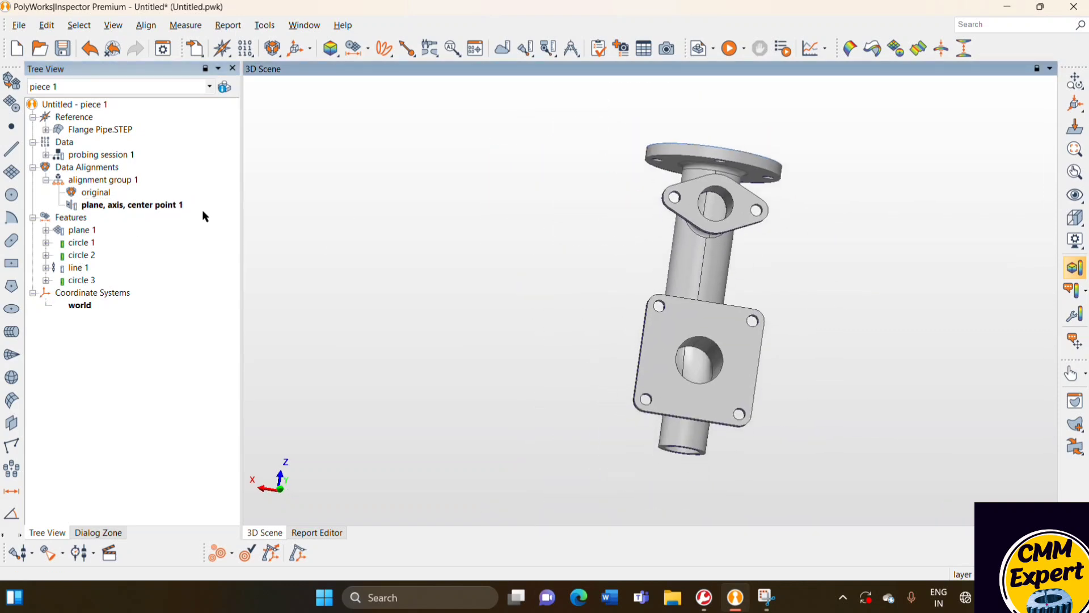
click(12, 103)
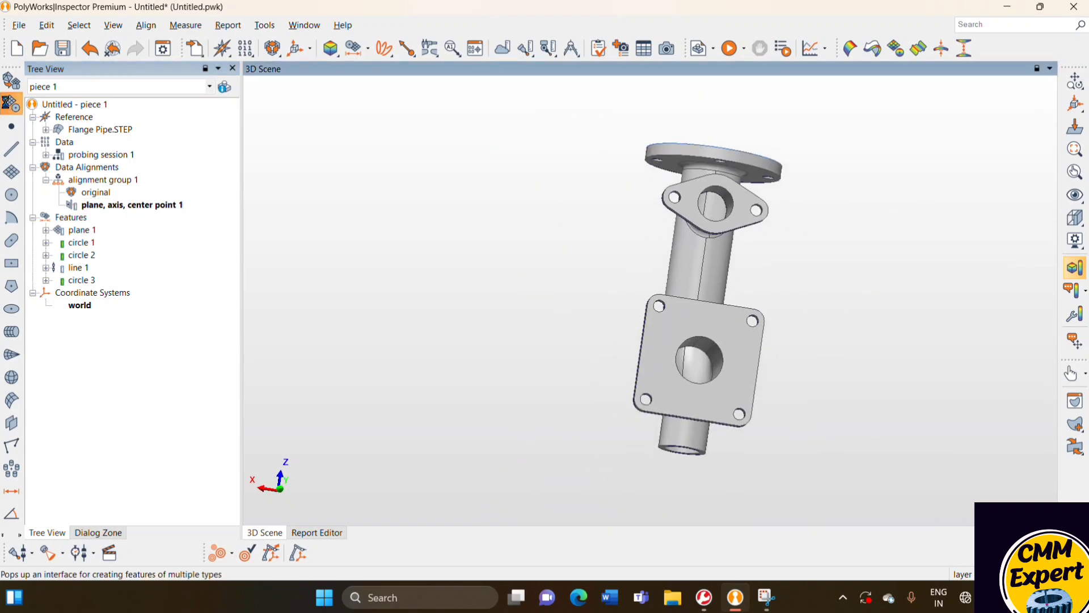
click(679, 323)
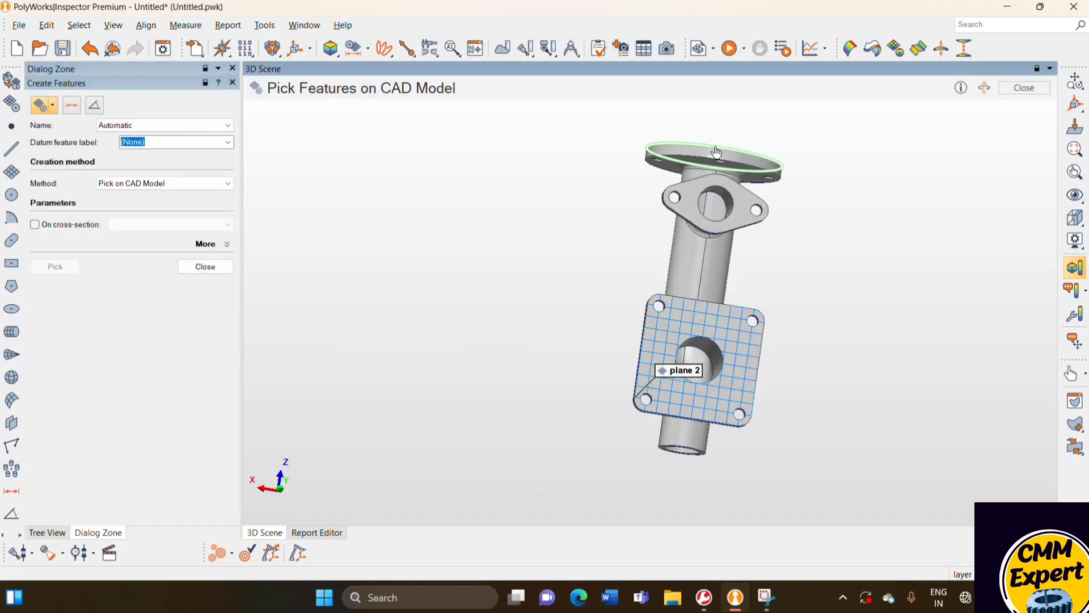
Create a plane feature on the thin side face of the square flange, and finish picking features on the CAD model
key(space)
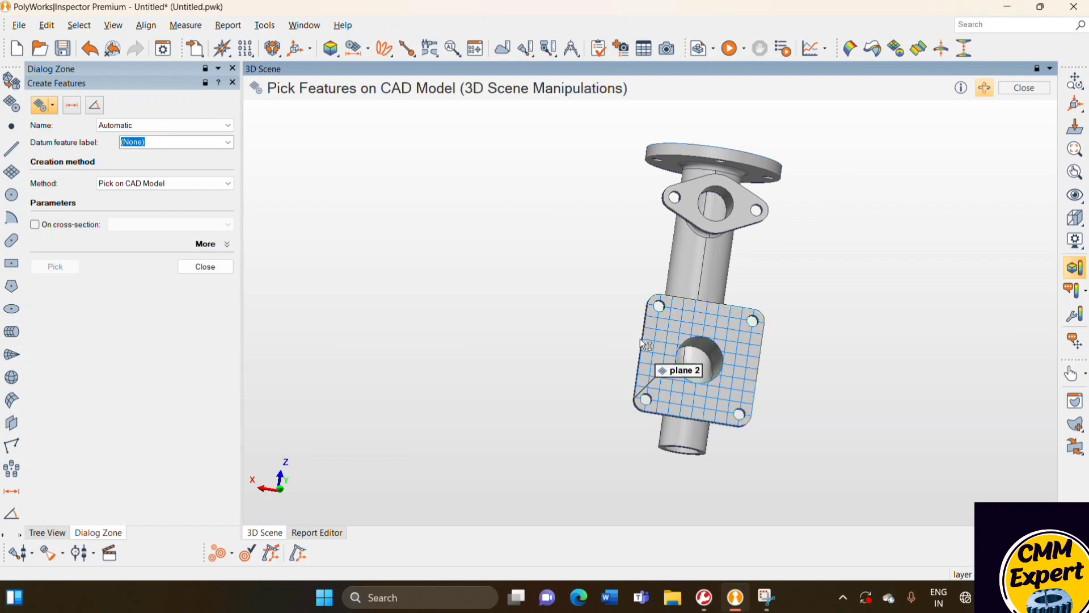
scroll(640, 339, up, 6)
drag(642, 339, 689, 364)
key(space)
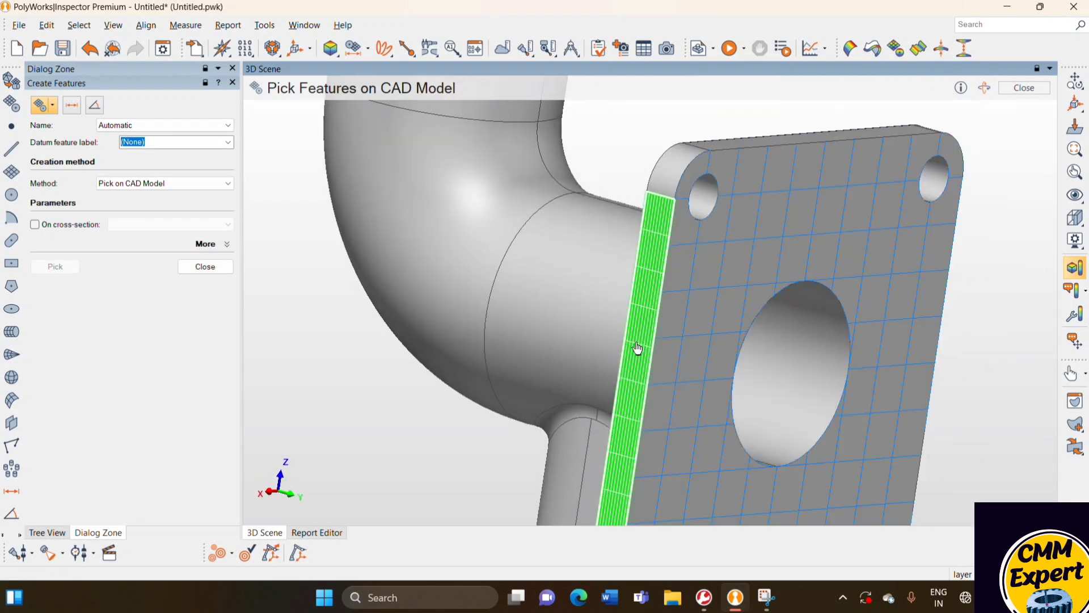
click(635, 345)
key(space)
scroll(637, 375, down, 10)
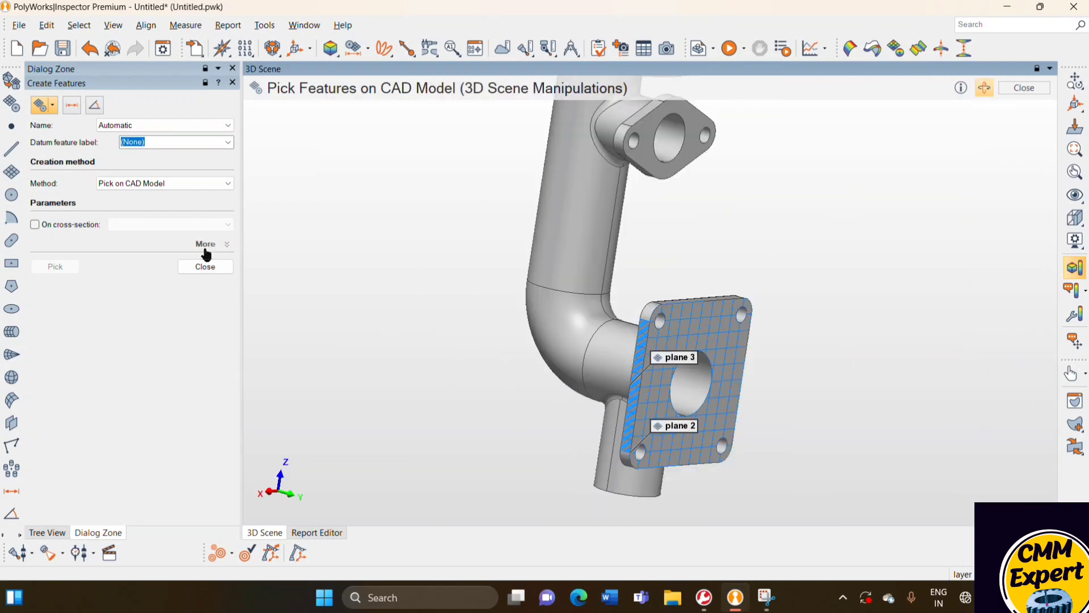
click(205, 267)
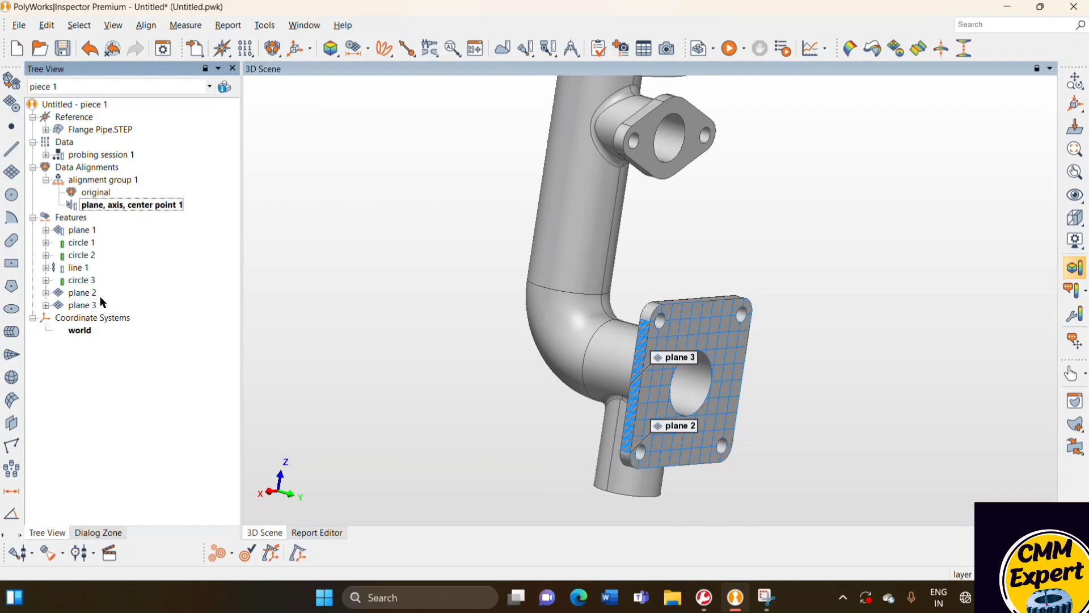
Set the probing device to PolyWorks Virtual Probe
ctrl+click(95, 294)
right_click(89, 307)
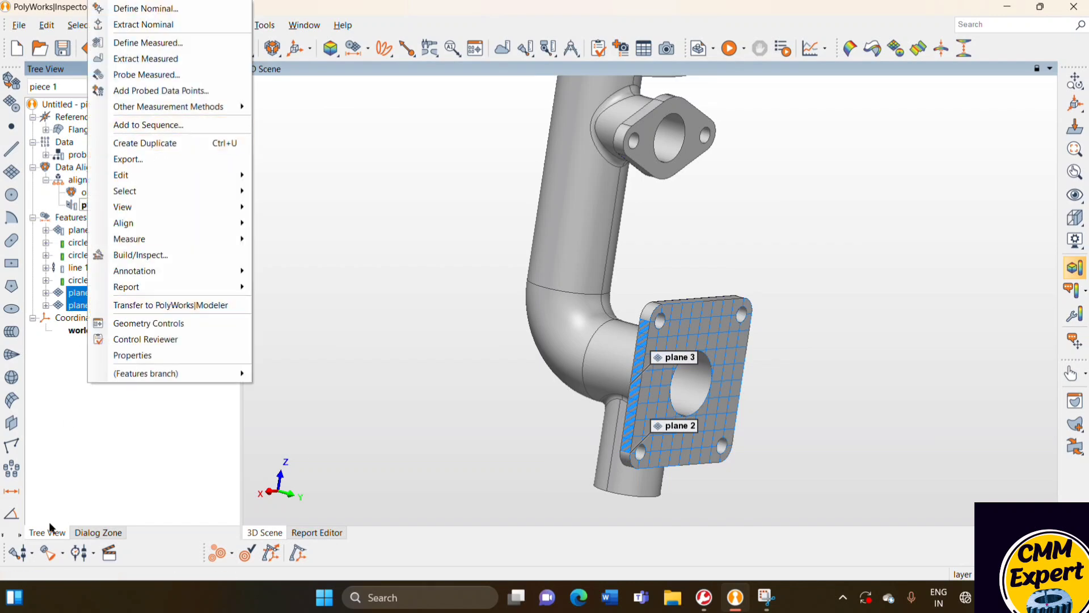
click(32, 554)
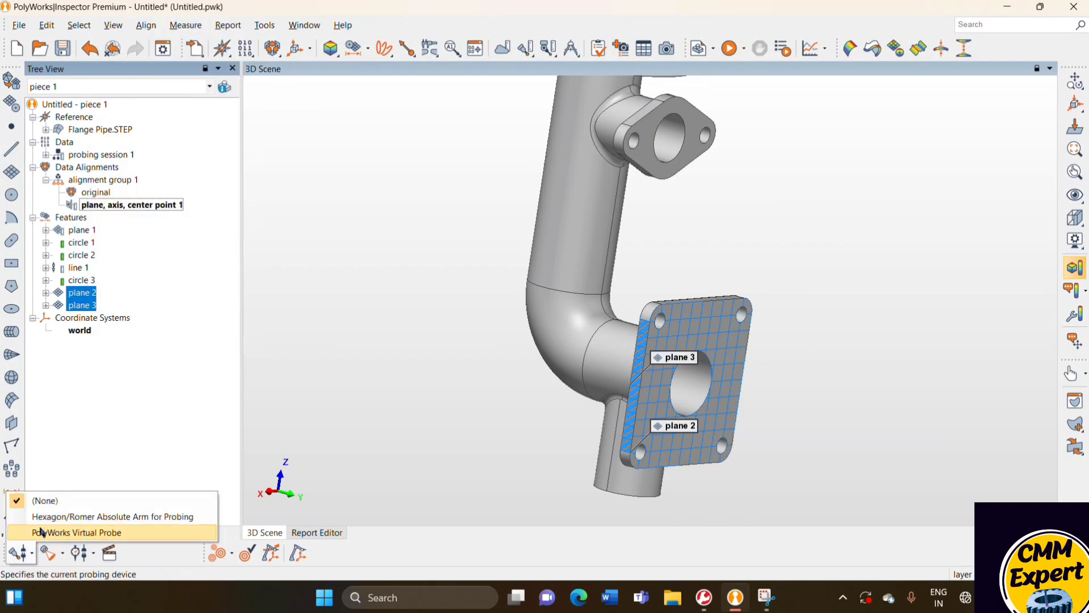
click(40, 532)
Start probing the measured components of planes 2 and 3, and probe four points on plane 2 across the square flange's front face
right_click(74, 281)
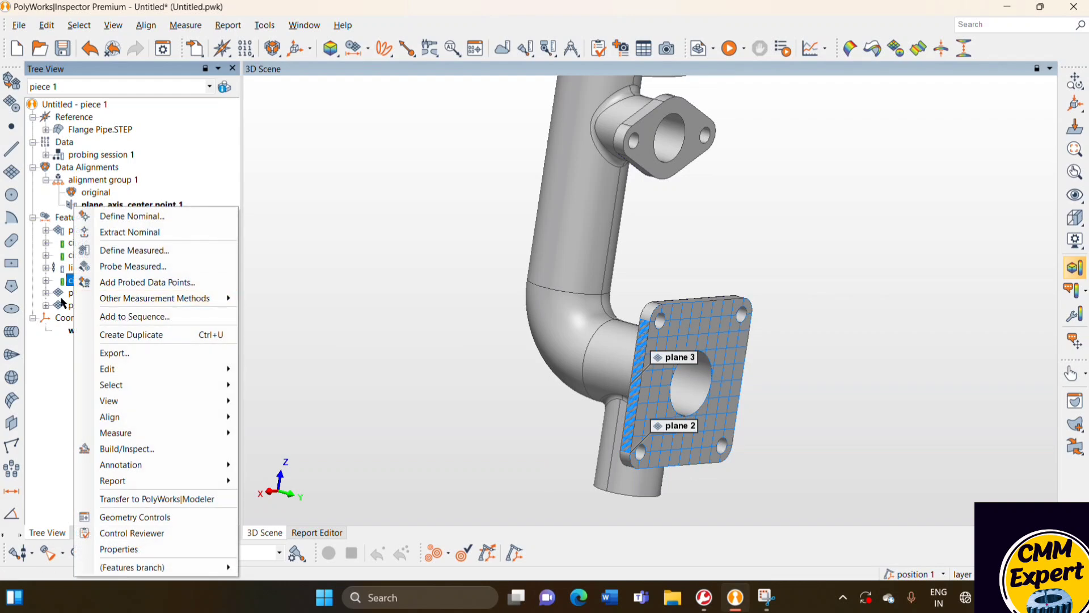
click(63, 296)
shift+click(85, 305)
right_click(85, 306)
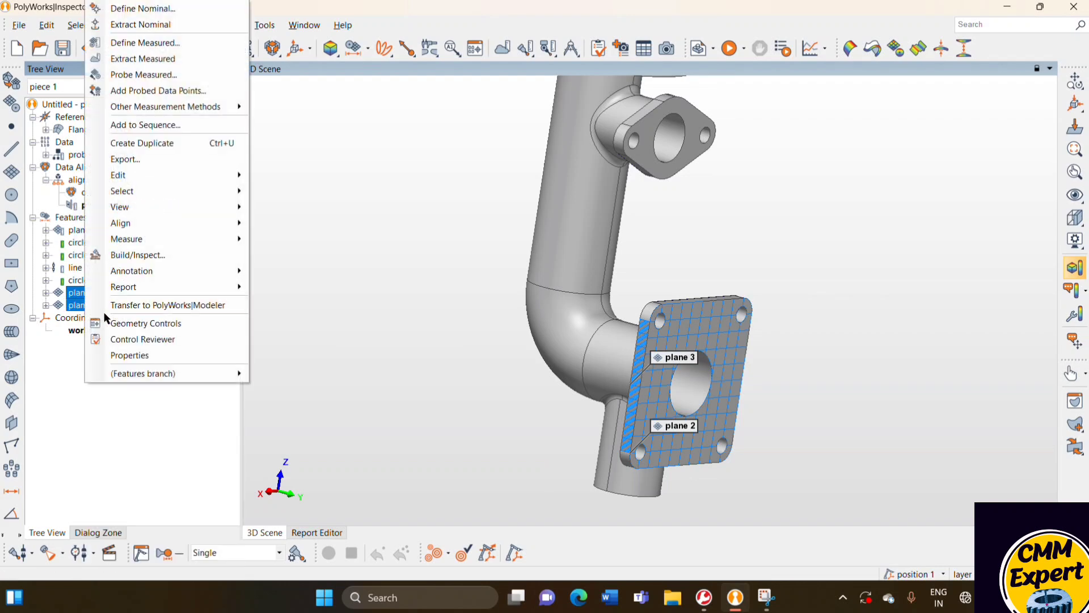
click(137, 77)
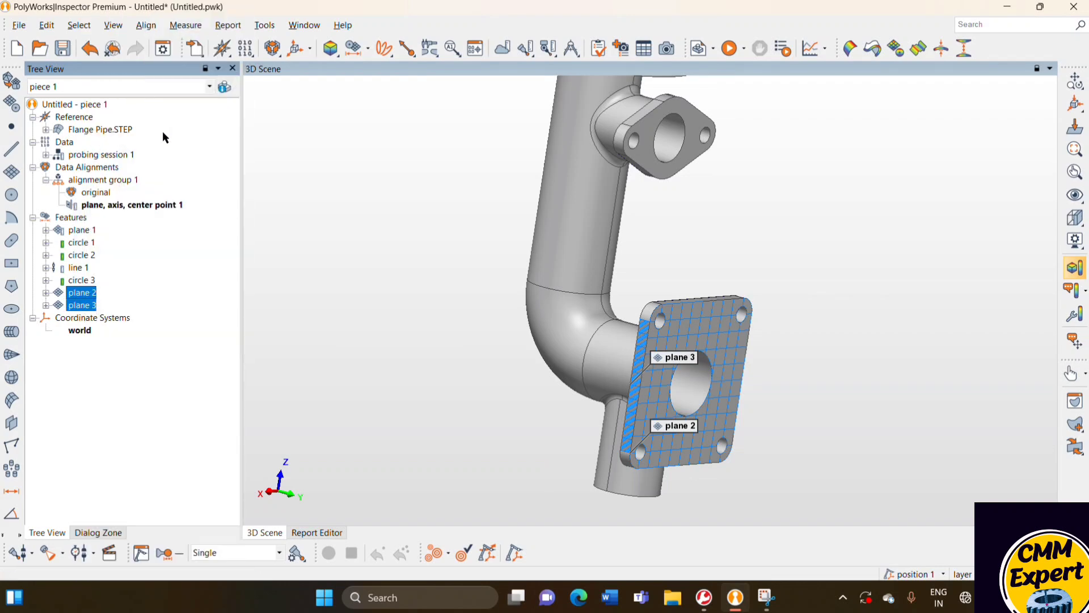
click(55, 358)
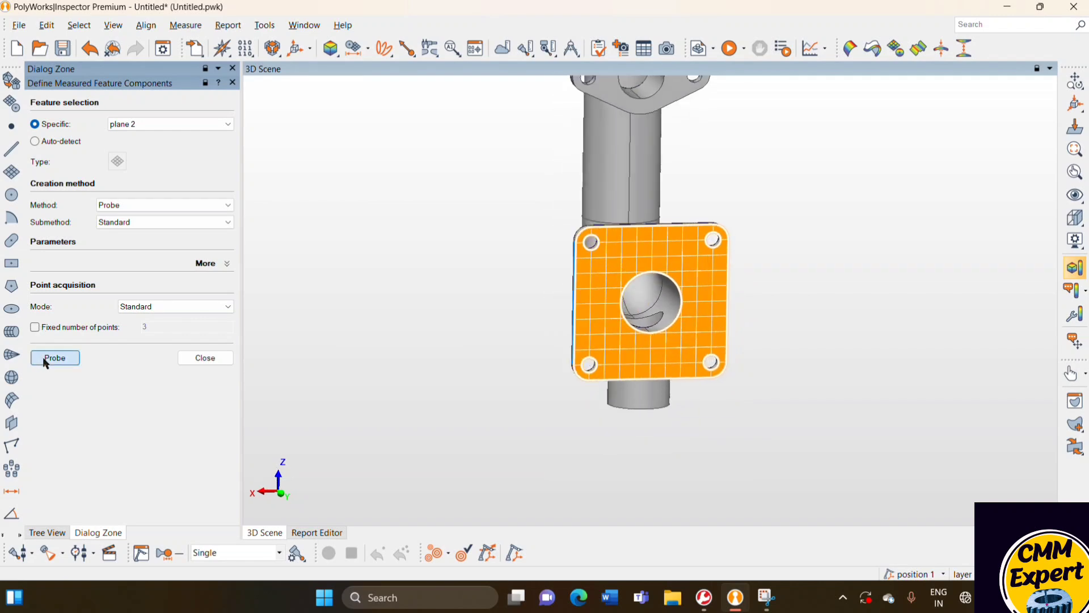
click(609, 263)
click(667, 244)
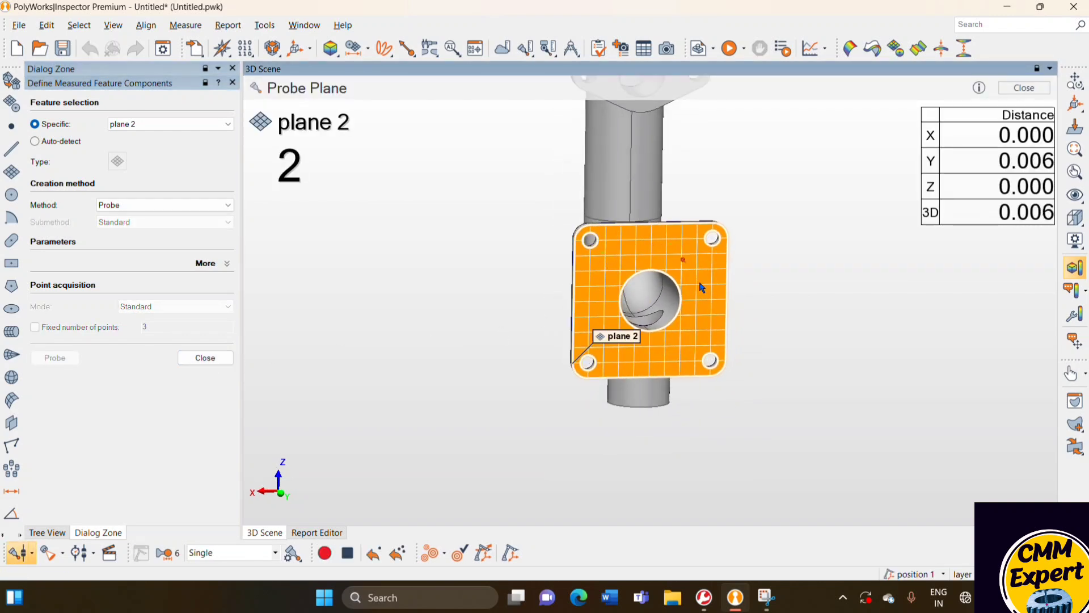
click(713, 307)
click(674, 368)
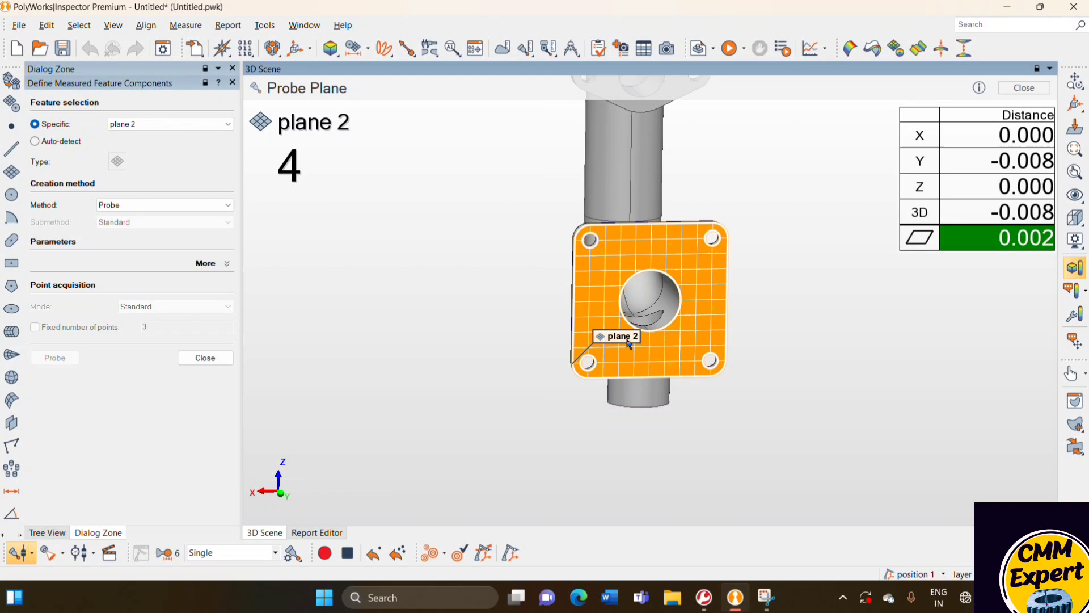
click(601, 317)
right_click(602, 316)
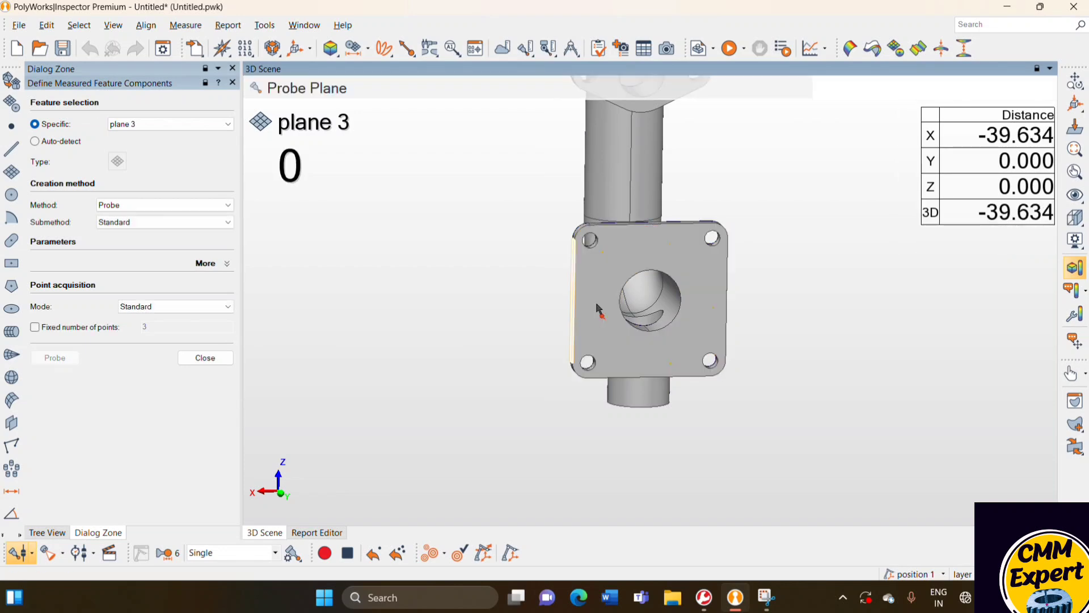
Probe four points on plane 3 along the square flange's thin side face, and finish the feature probing
scroll(653, 262, up, 5)
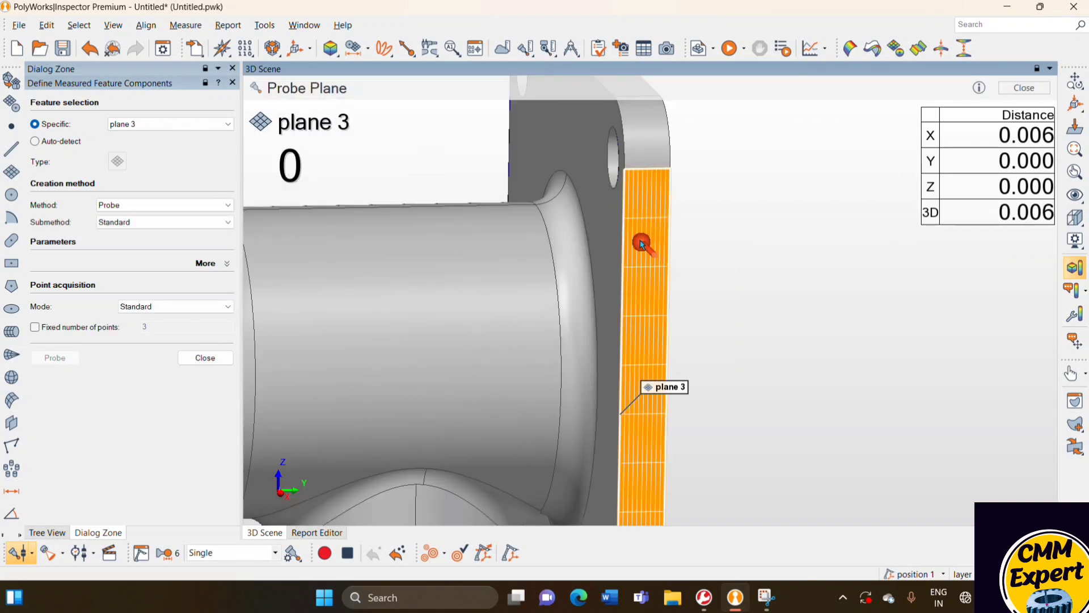
click(638, 240)
click(658, 240)
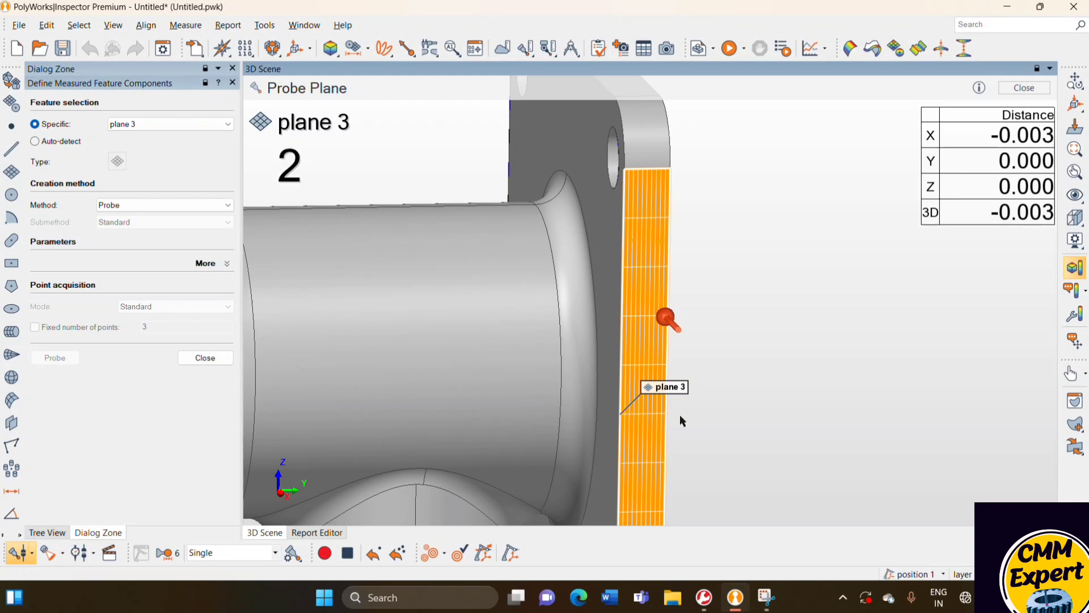
click(650, 489)
click(638, 494)
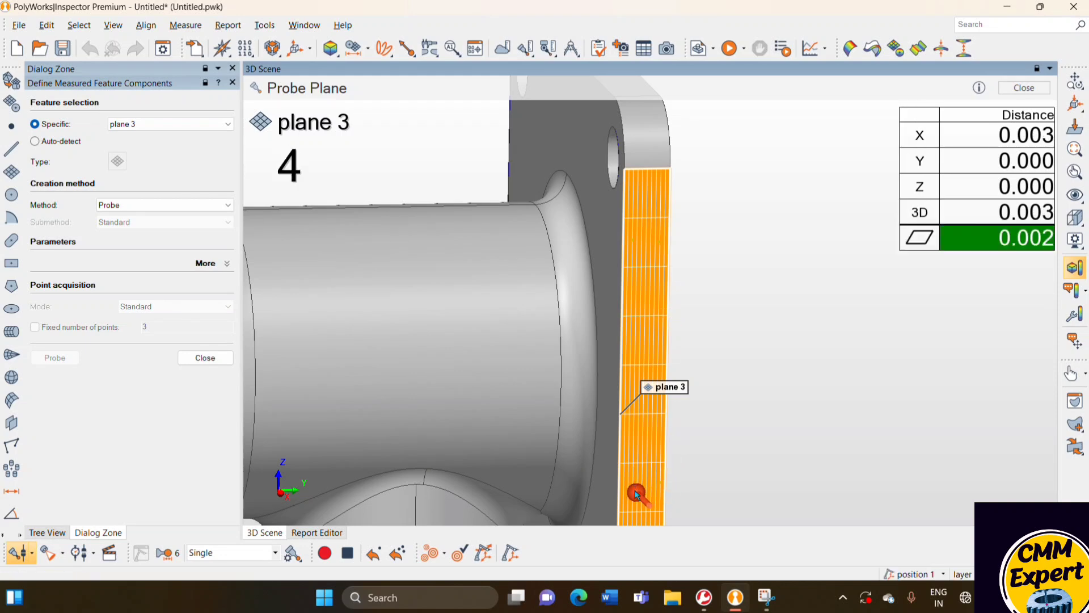
right_click(636, 494)
click(205, 357)
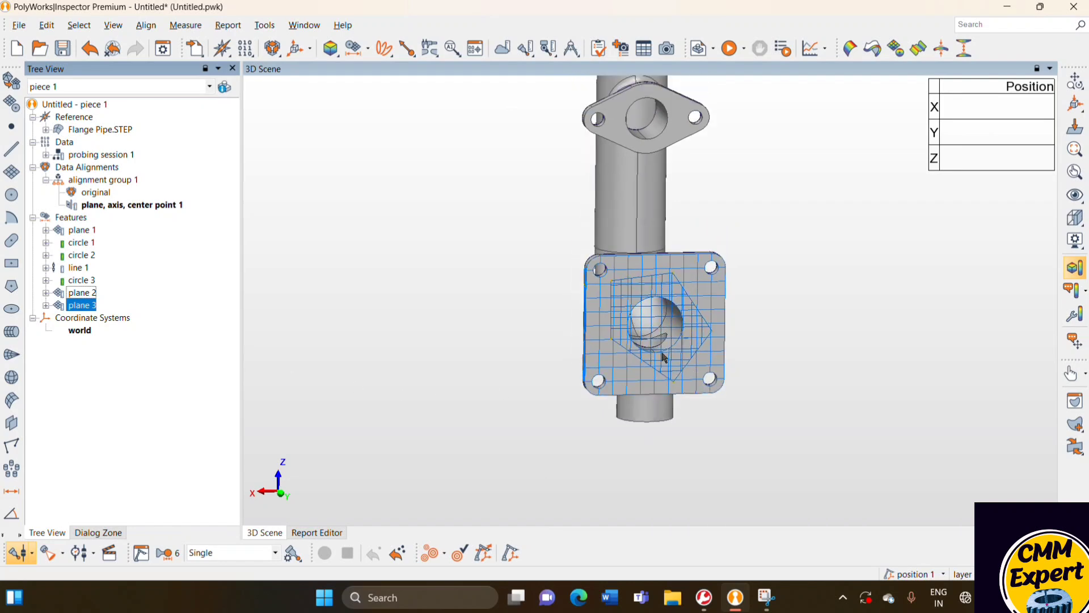
Select planes 1, 2 and 3 and start a perpendicular planes alignment
click(82, 232)
ctrl+click(83, 293)
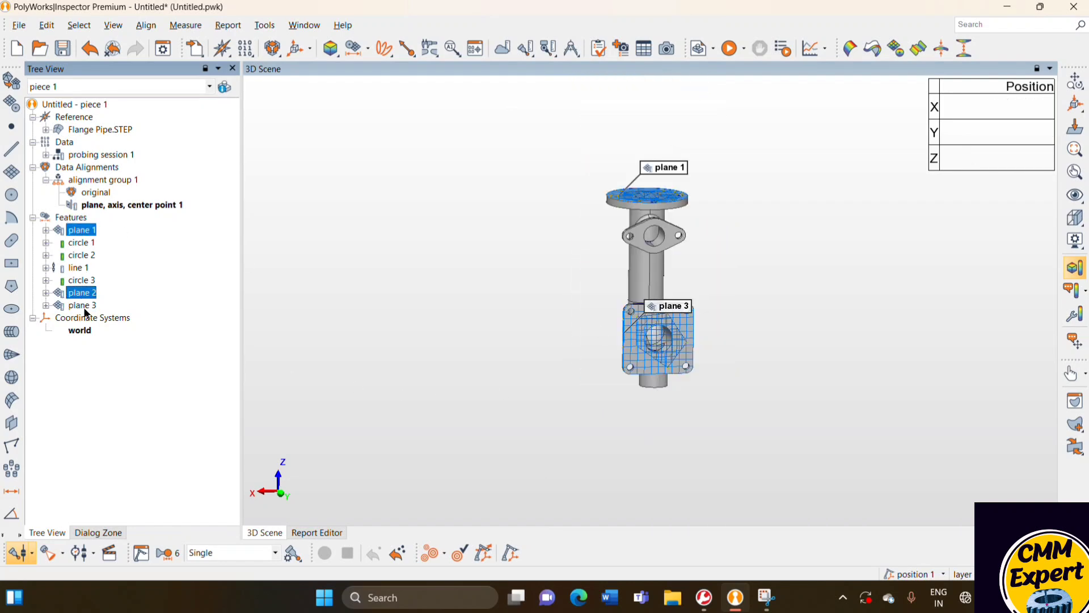
ctrl+click(86, 307)
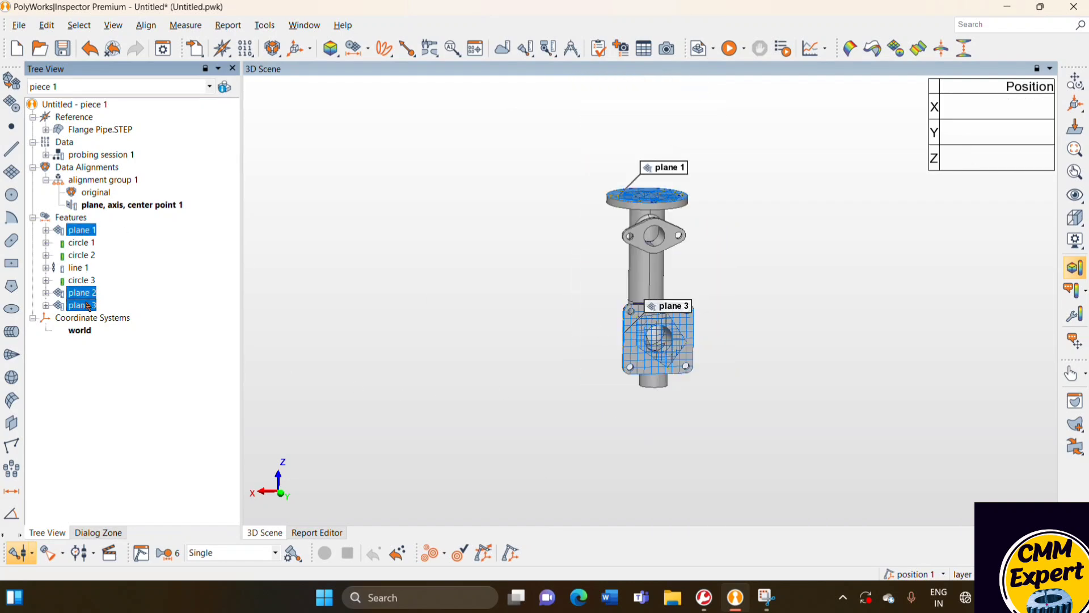
click(265, 50)
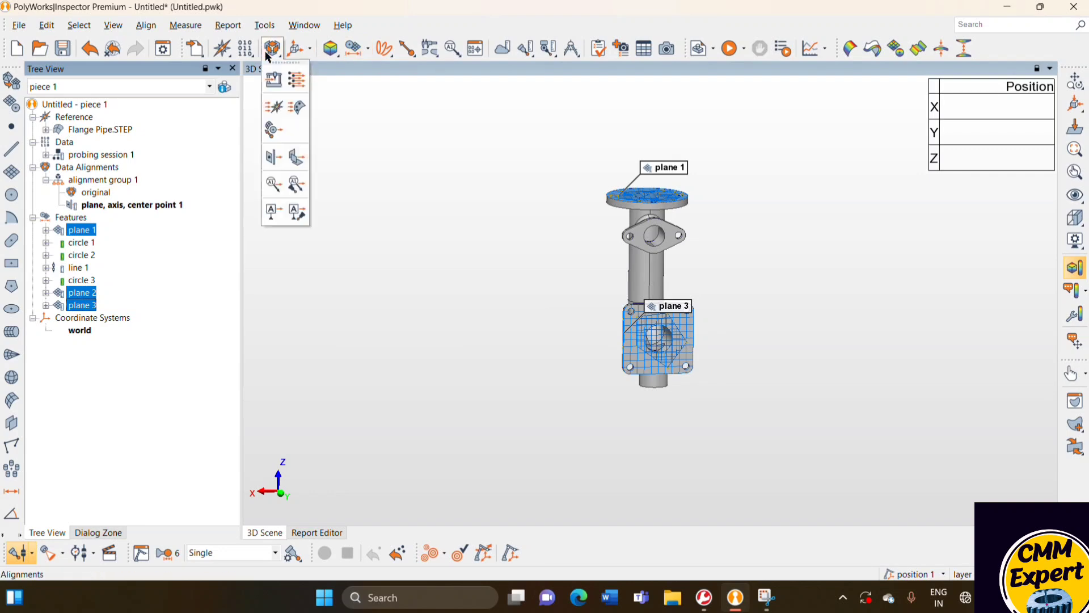
click(293, 160)
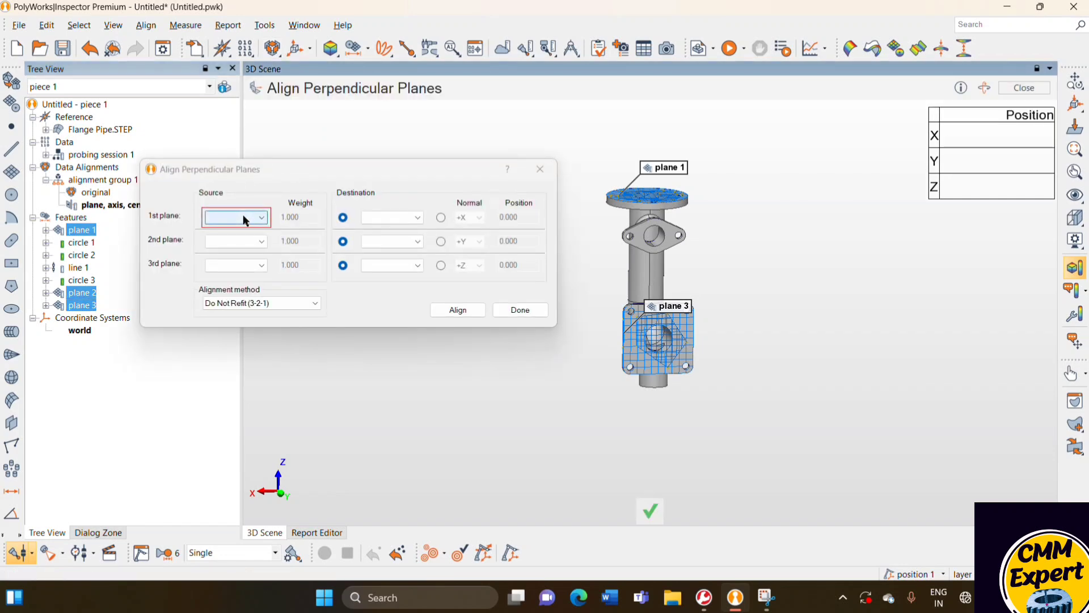
Assign measured planes 1, 2 and 3 as the first, second and third source planes, run the alignment, and select it among the data alignments
click(252, 222)
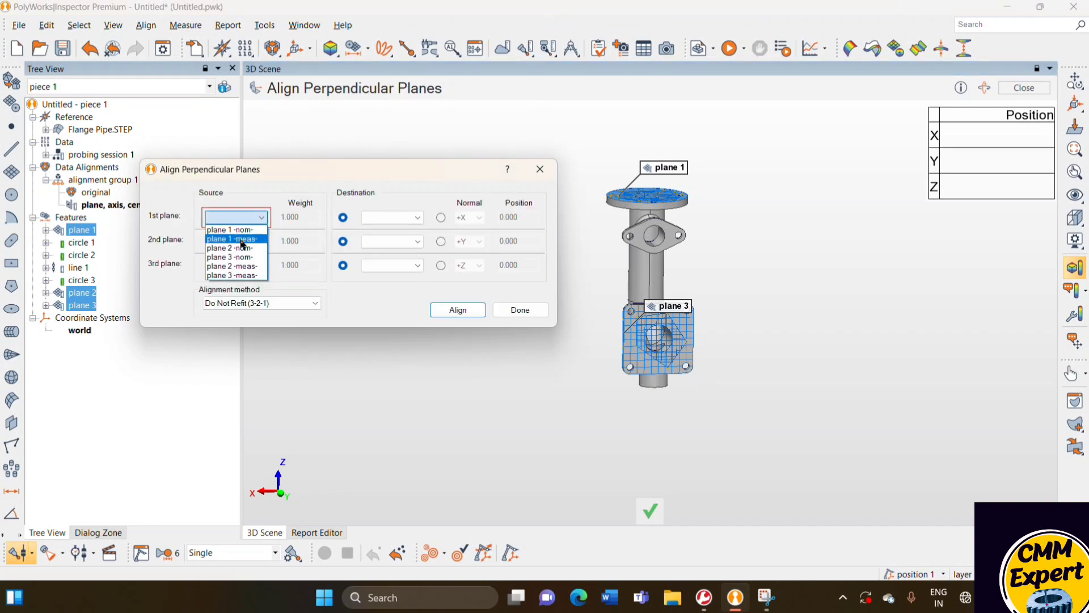
click(242, 239)
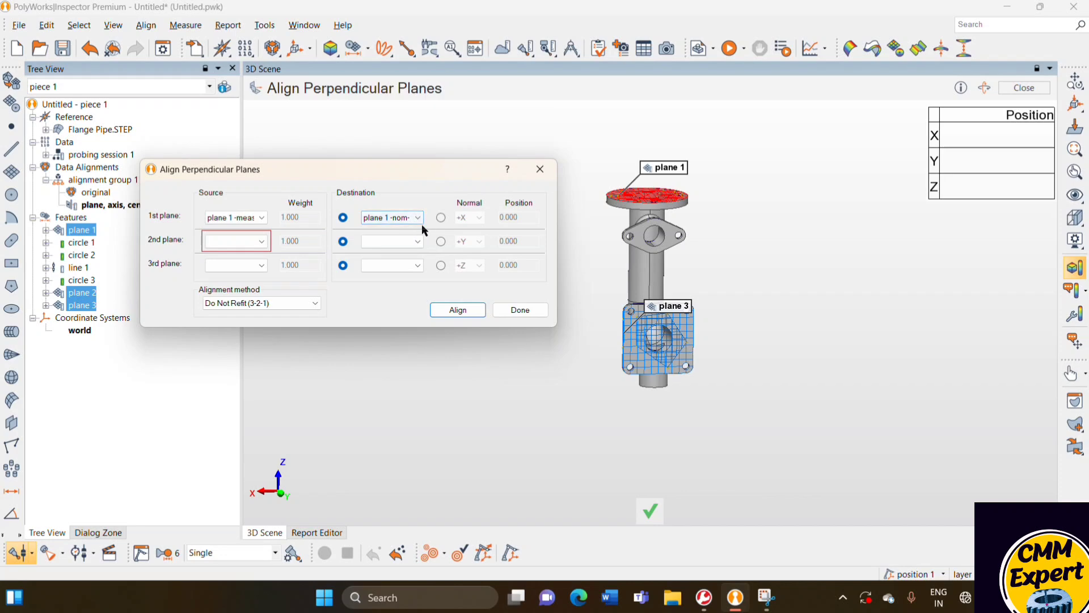
click(248, 244)
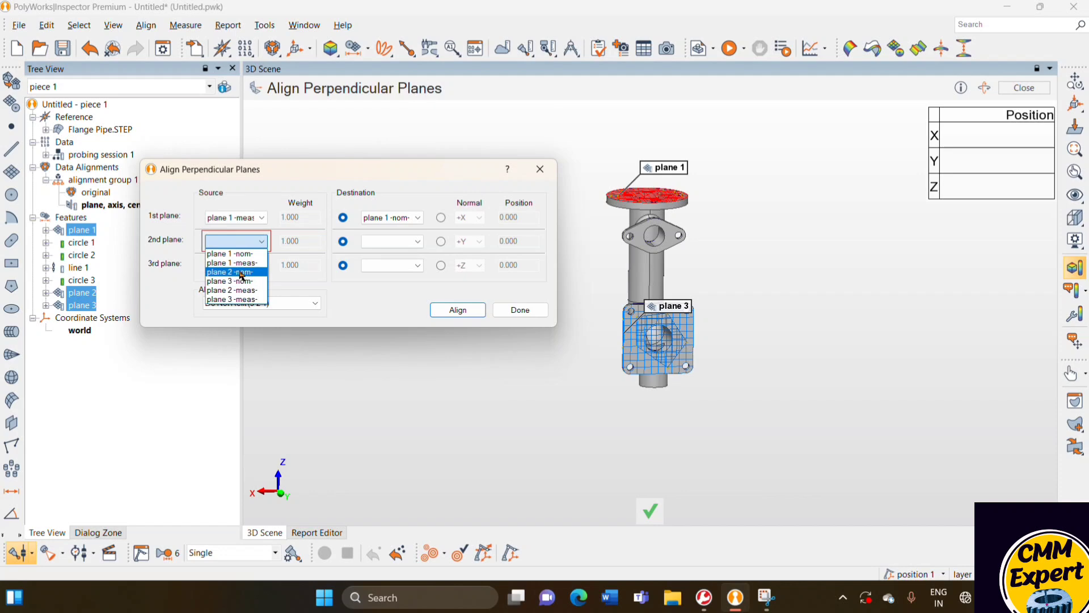
click(240, 291)
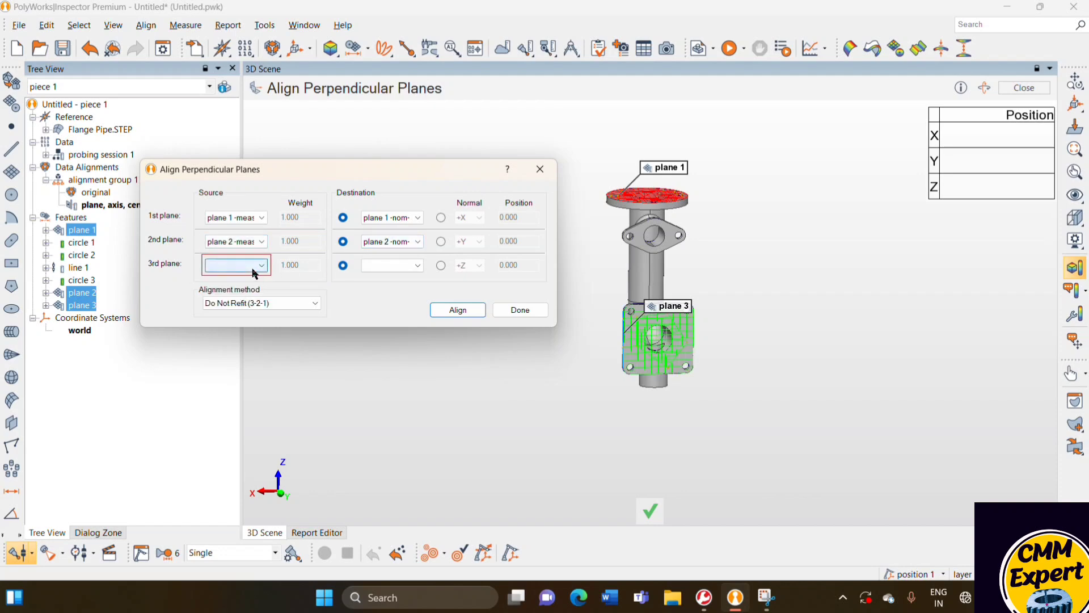
click(255, 266)
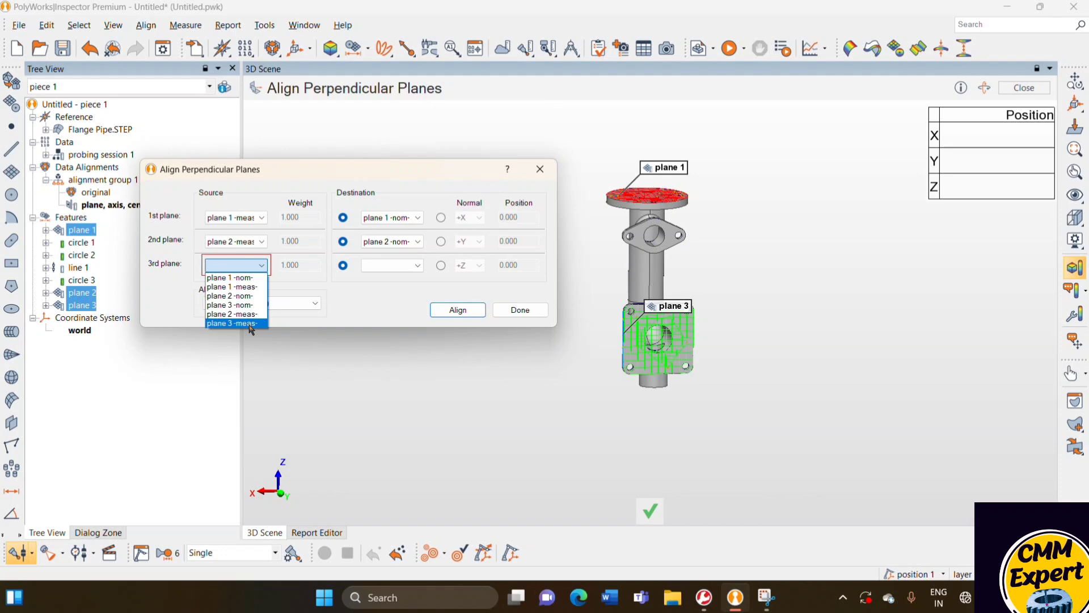
click(251, 324)
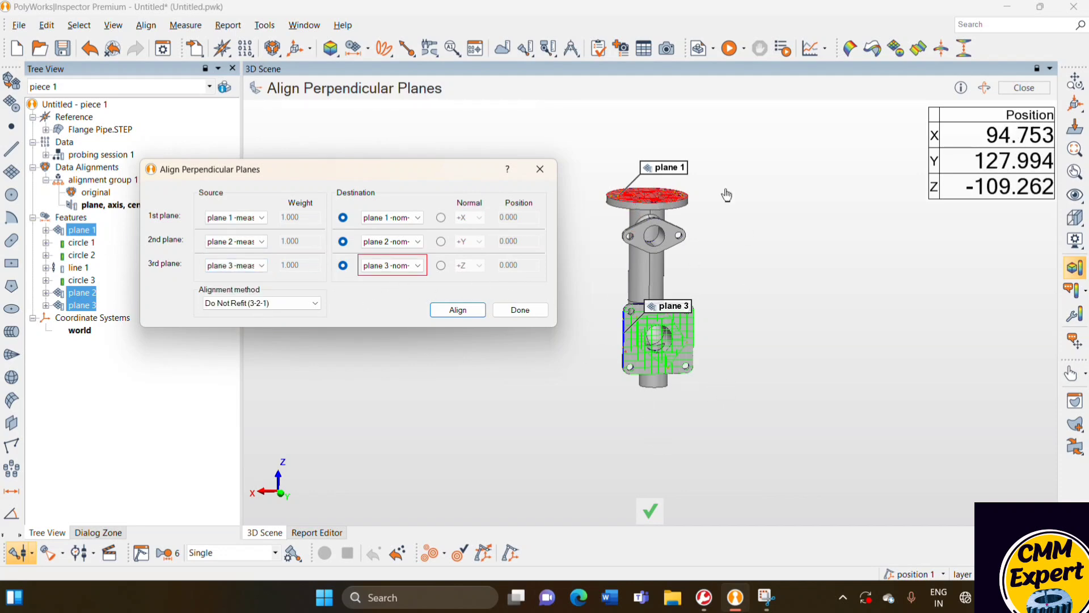
click(446, 308)
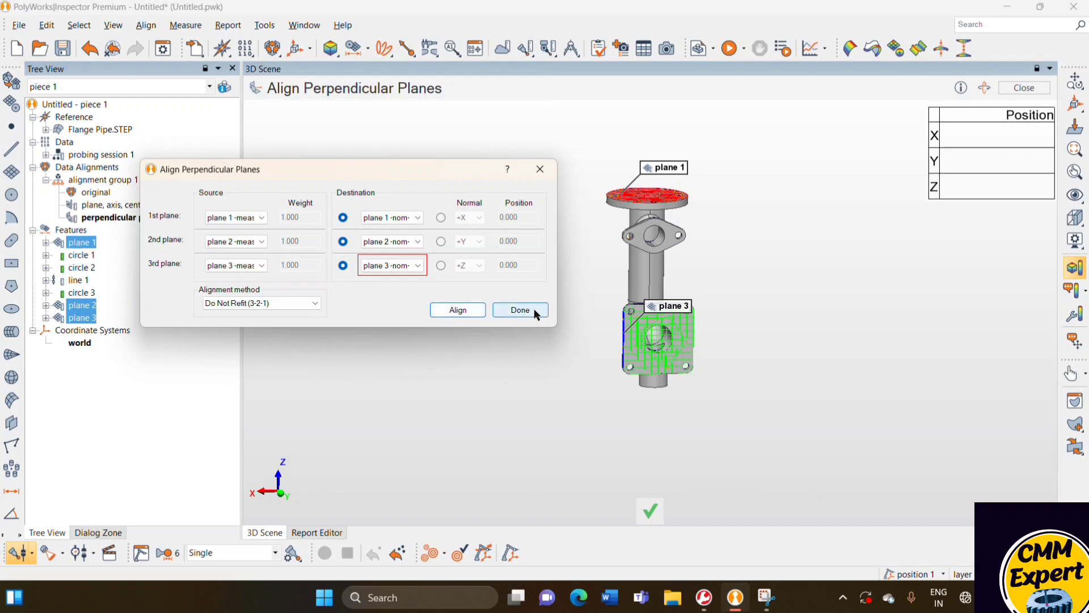
click(513, 311)
click(146, 220)
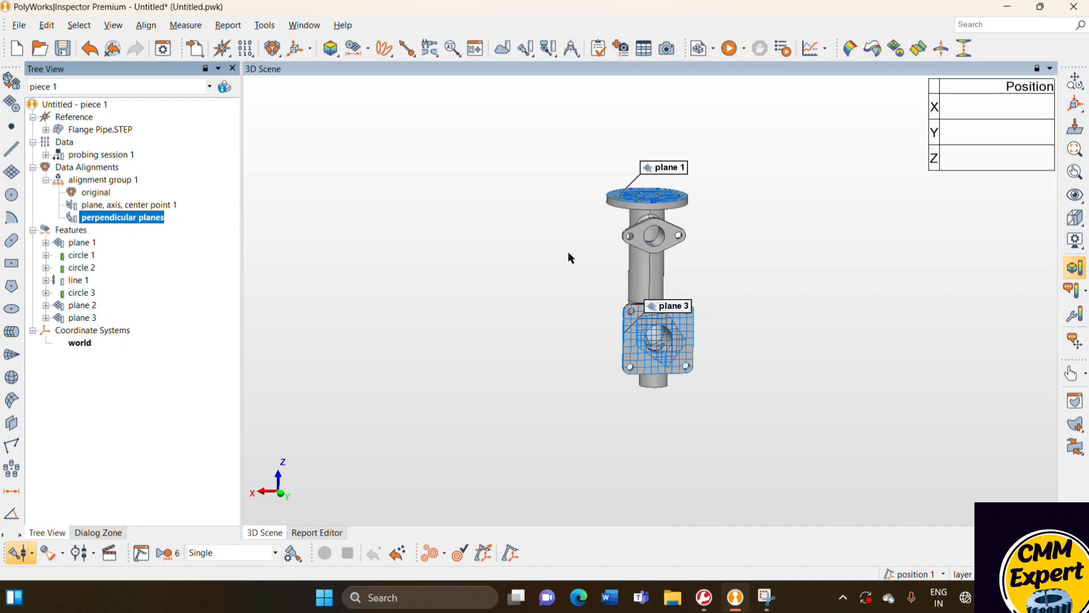
Disconnect the virtual probe by setting the probing device to (None)
scroll(540, 241, up, 5)
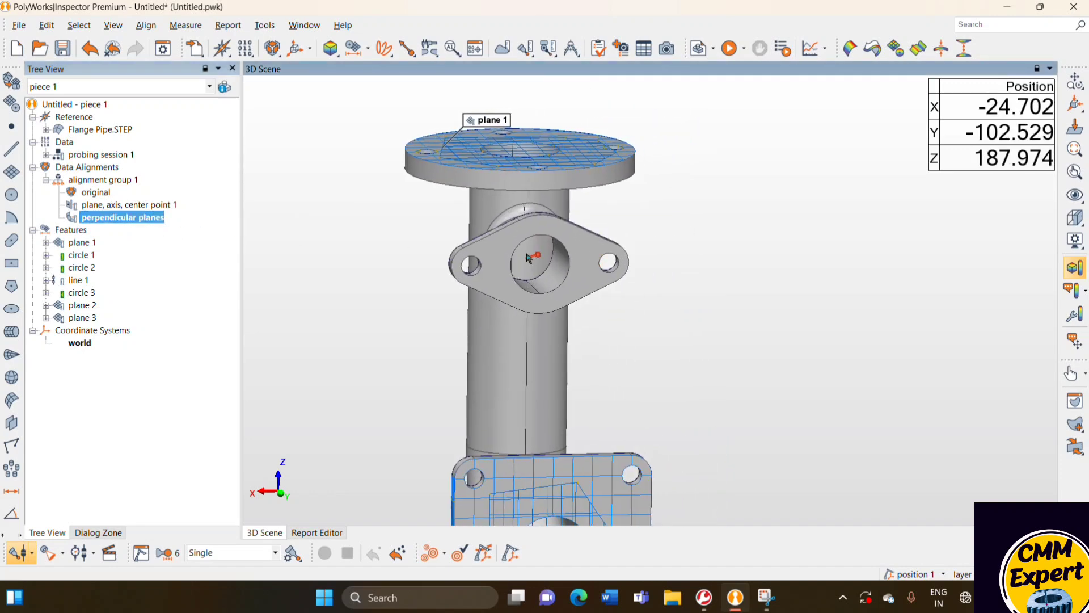
click(34, 553)
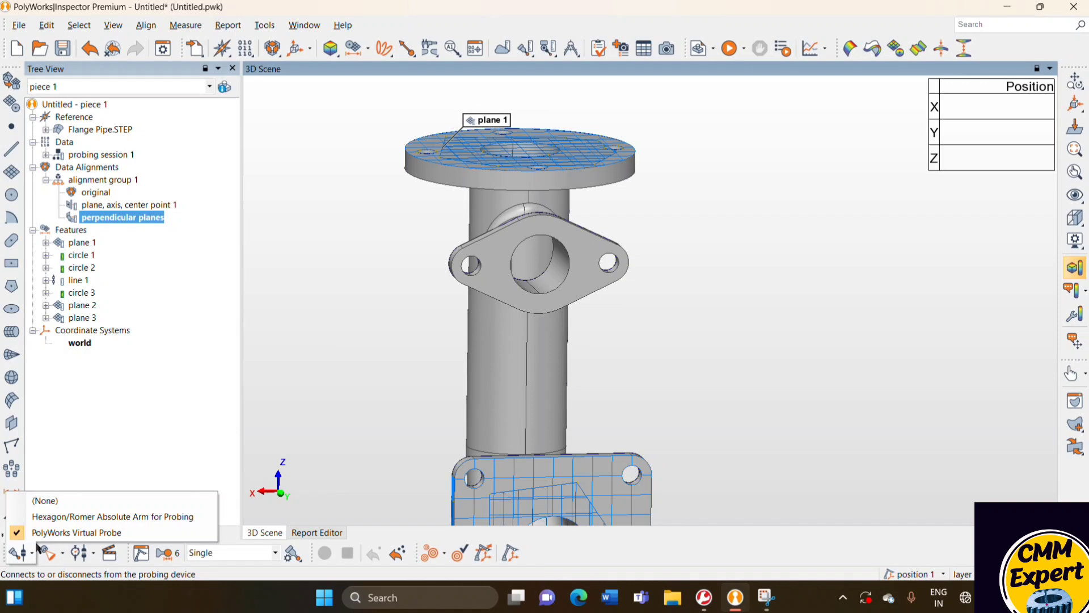
click(40, 500)
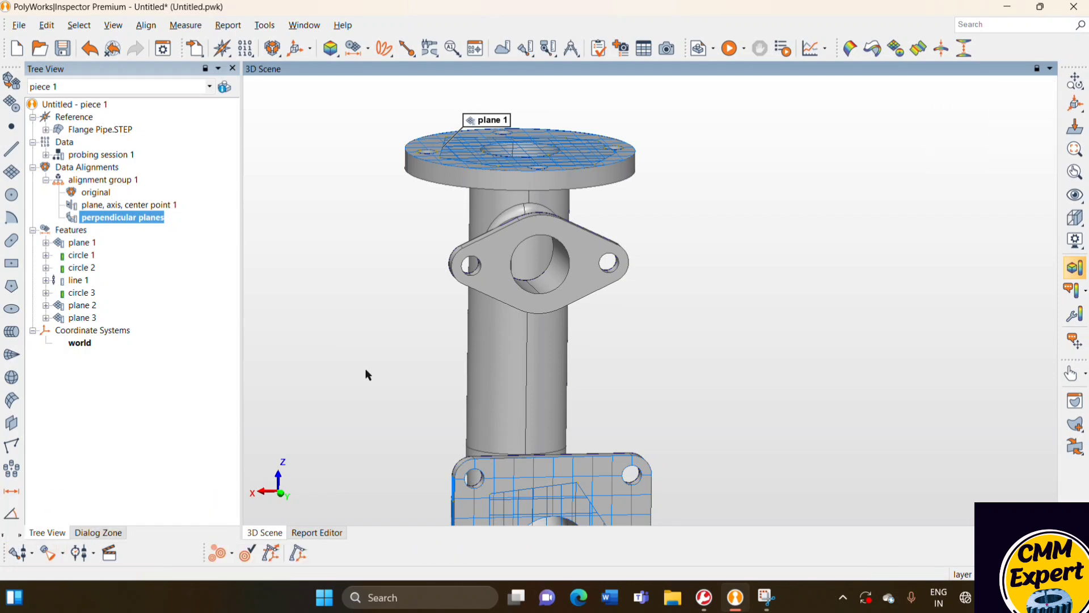
scroll(526, 232, down, 5)
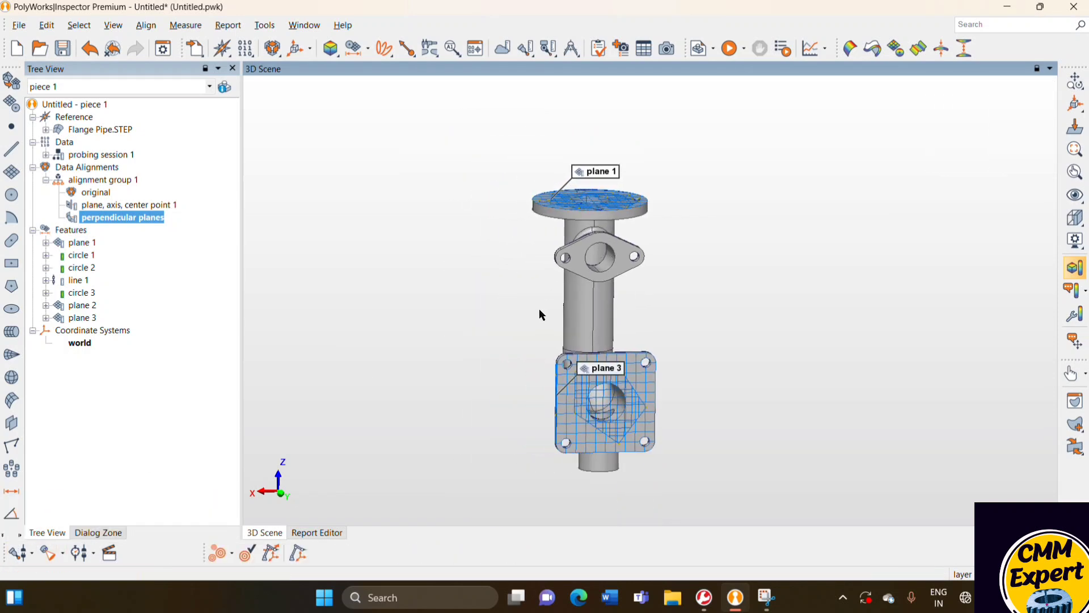